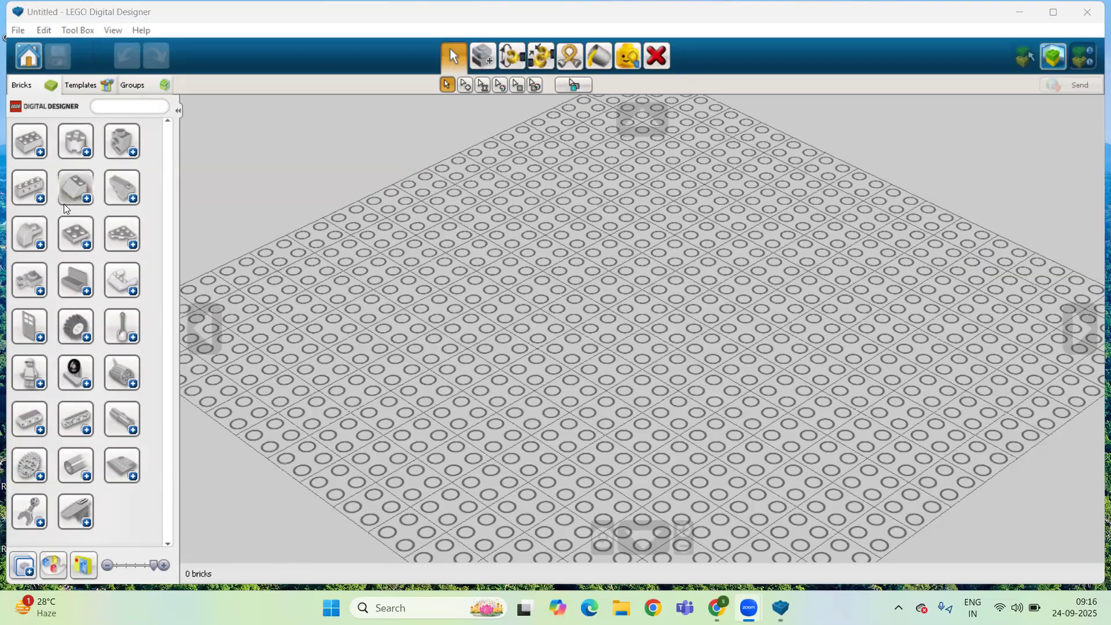
# Place a yellow 1x1 brick with an eye print on the rear half of the baseplate.
pyautogui.click(74, 191)
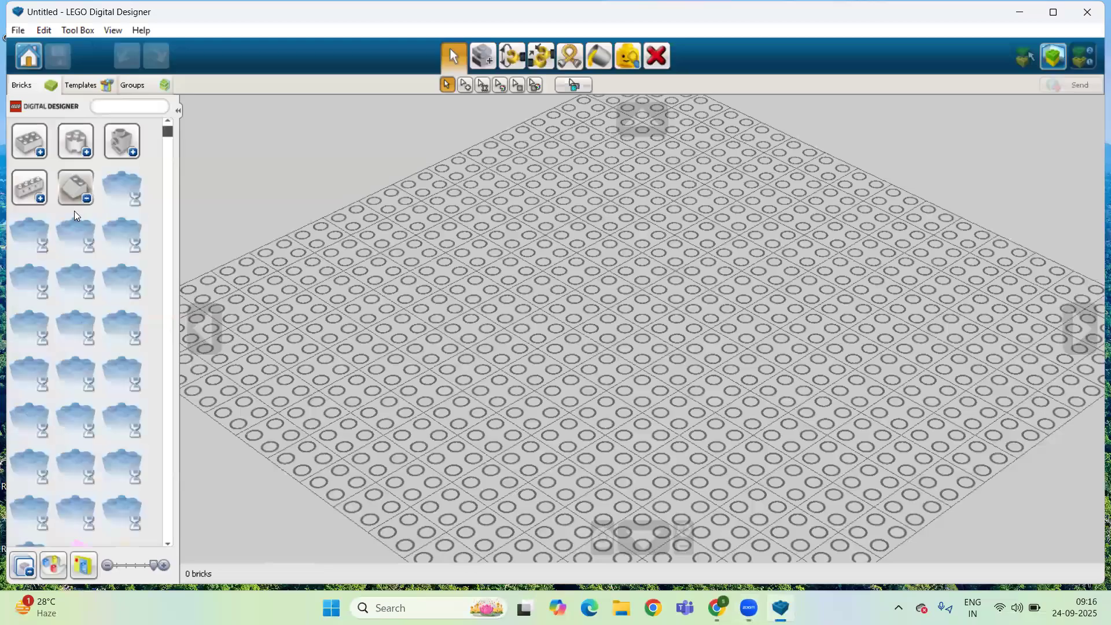
pyautogui.click(22, 173)
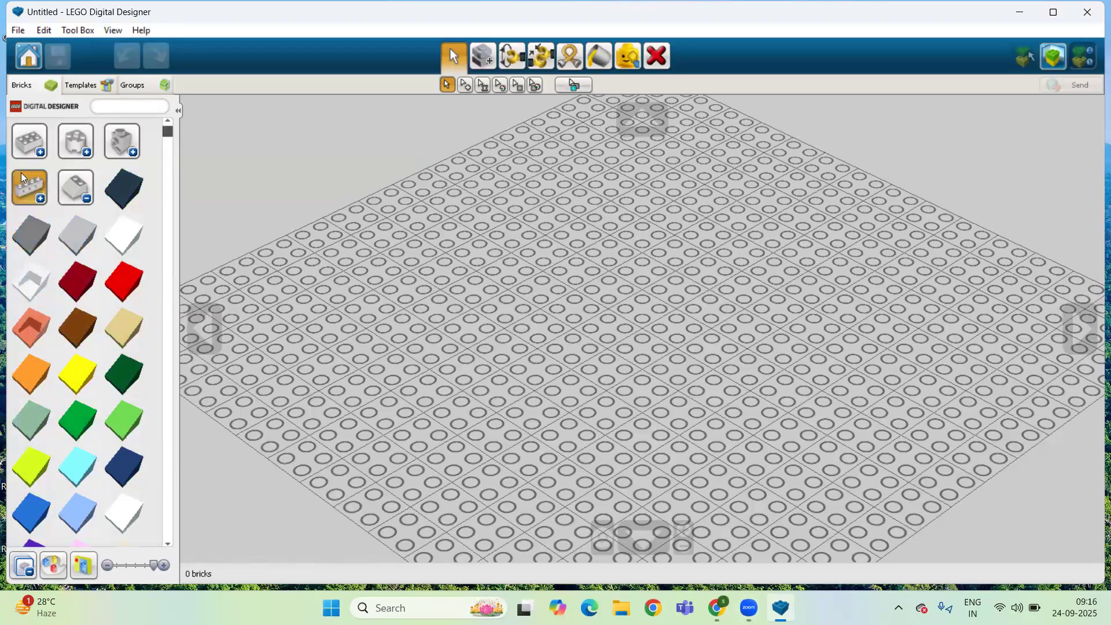
pyautogui.click(26, 128)
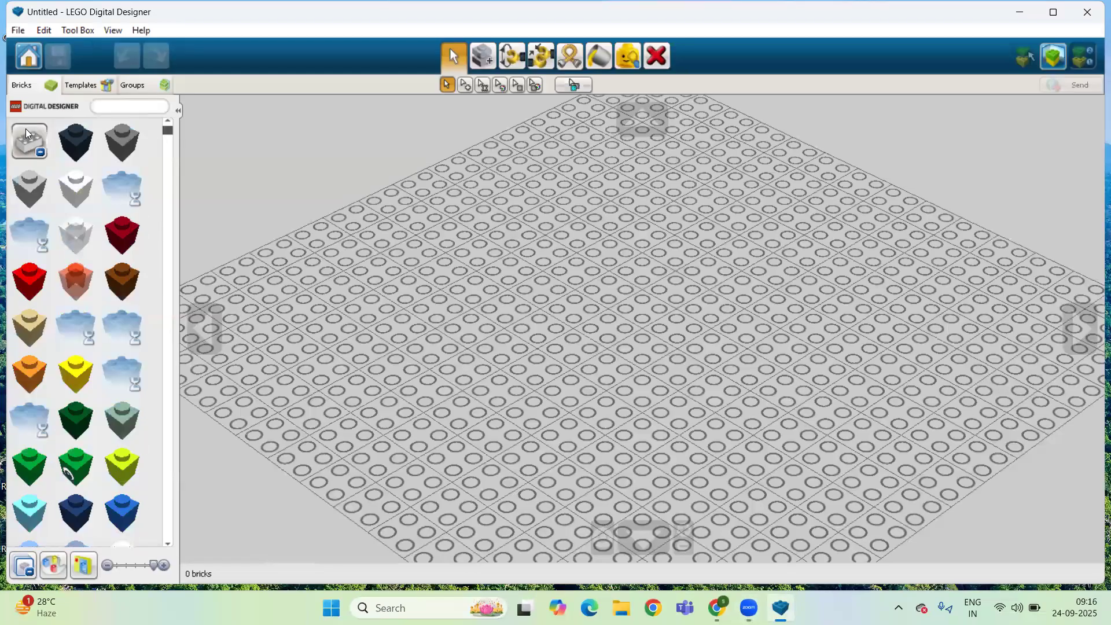
pyautogui.click(28, 426)
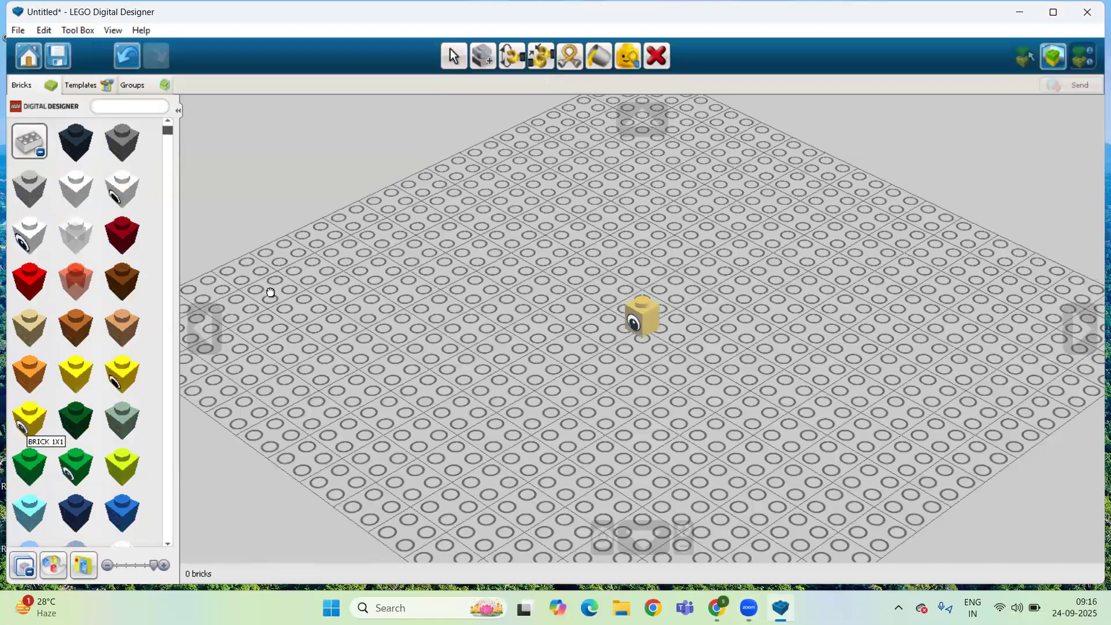
pyautogui.click(476, 275)
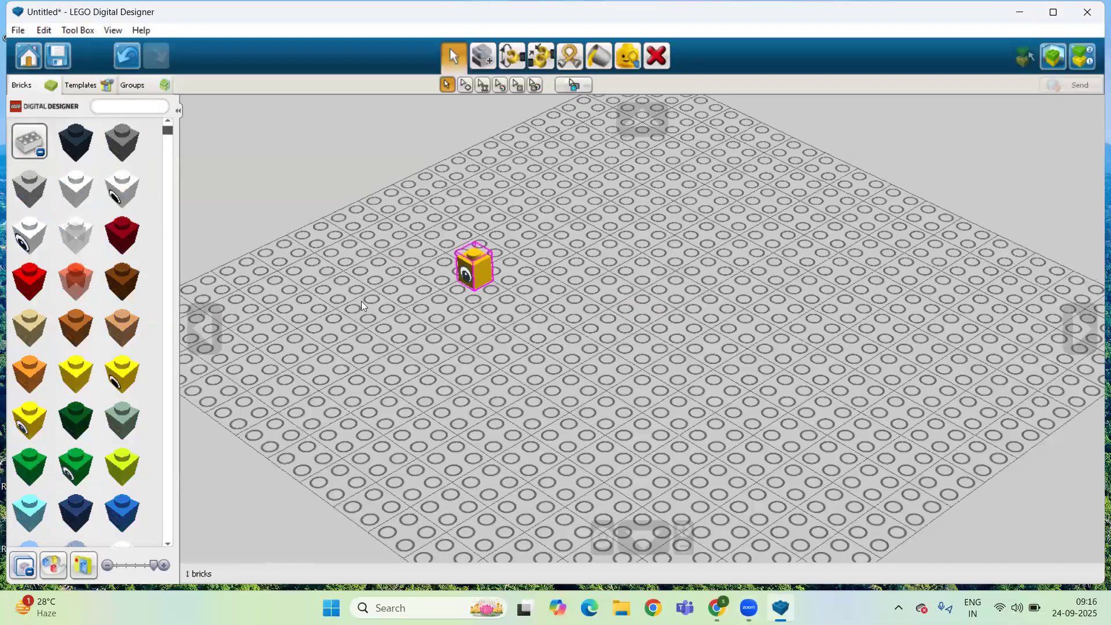
# Place a white Technic Brick 1X2 behind the yellow eye brick and stack a dark grey Technic Brick 1X2 on it.
pyautogui.click(26, 142)
pyautogui.click(114, 457)
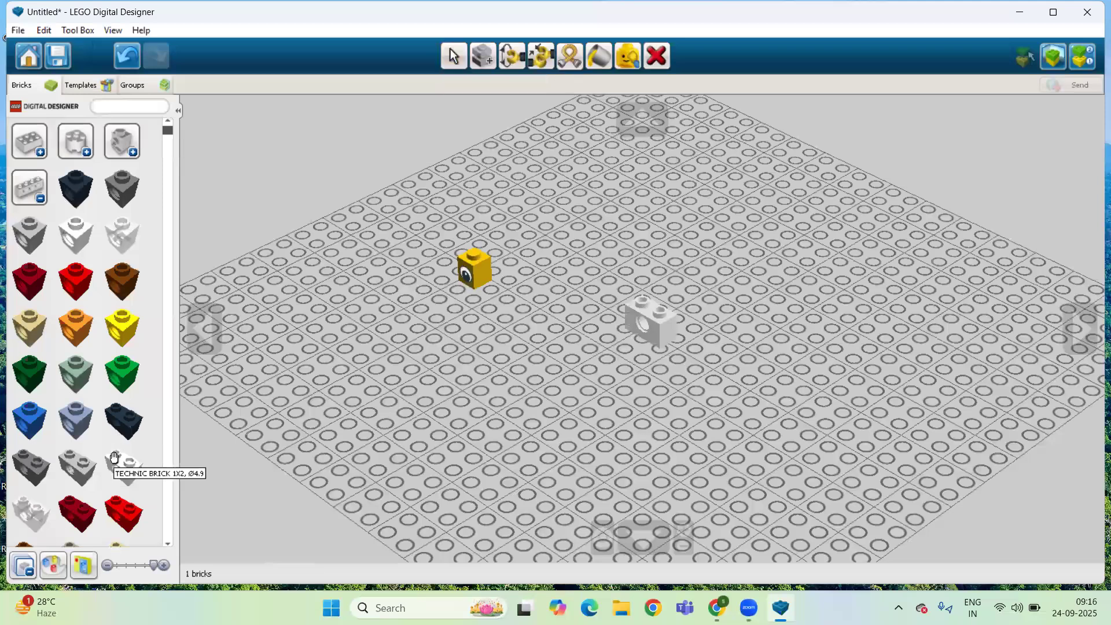
pyautogui.click(392, 239)
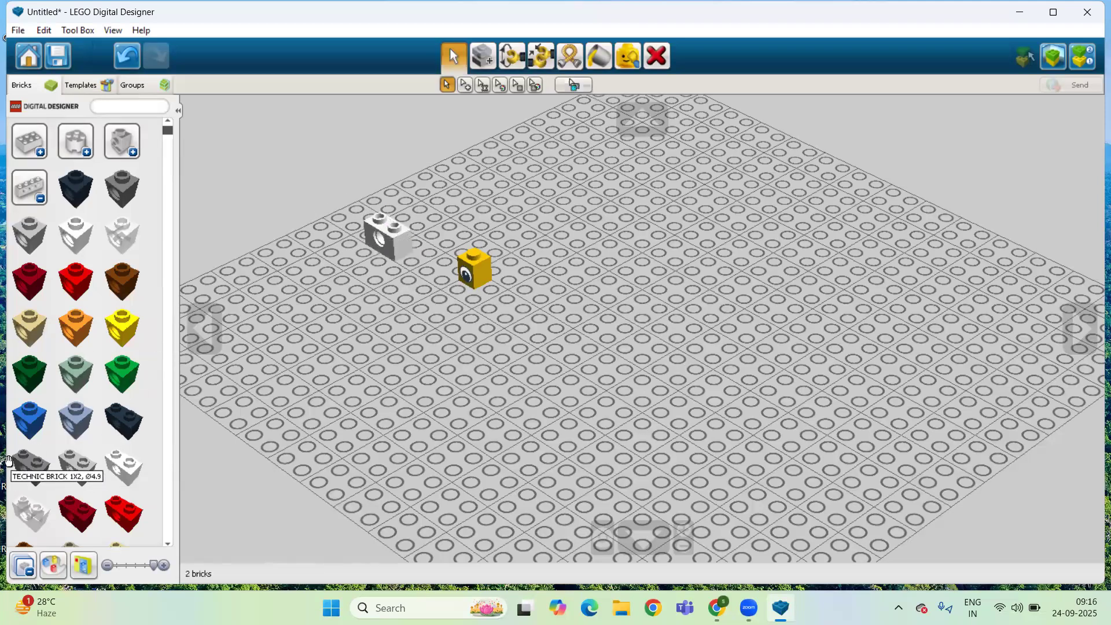
pyautogui.click(30, 467)
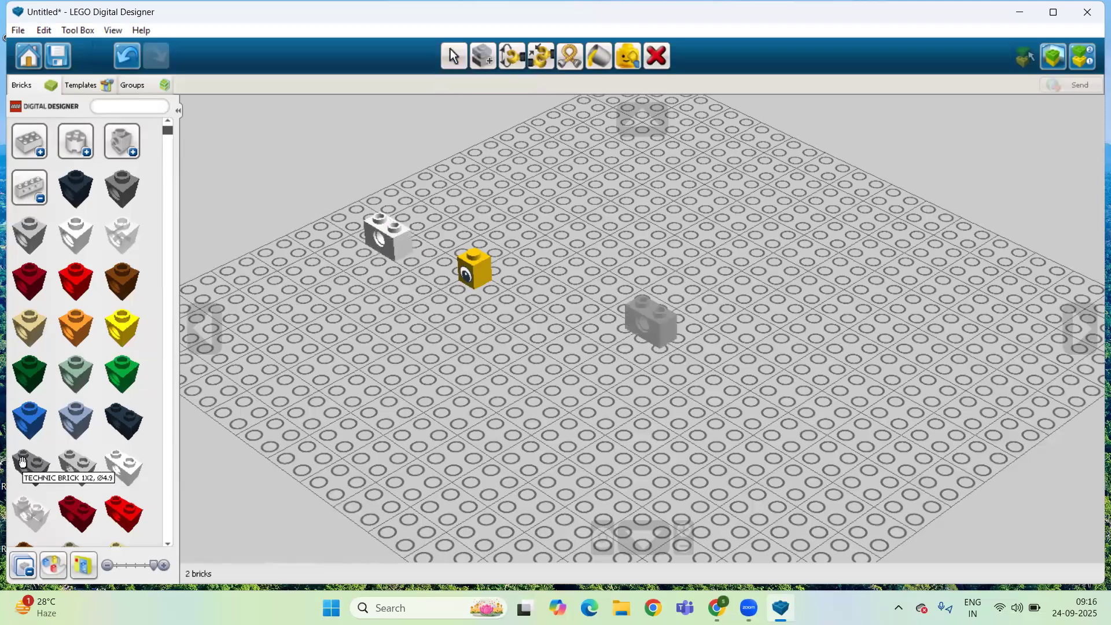
pyautogui.click(384, 227)
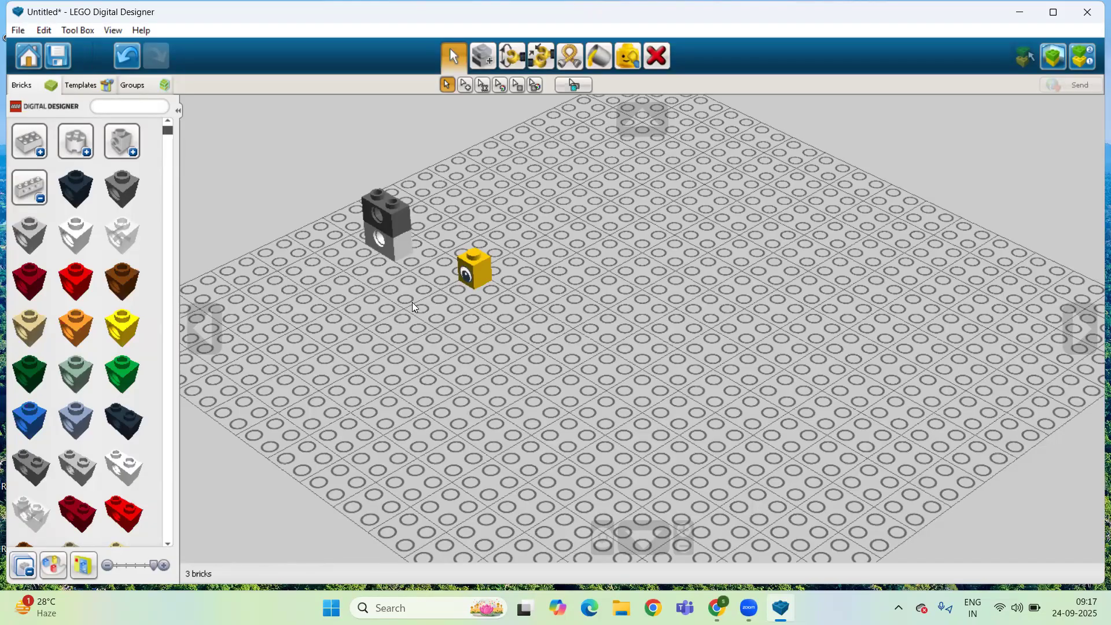
# Clone the dark grey Technic brick four times across the baseplate and move the first clone toward the centre.
pyautogui.click(481, 62)
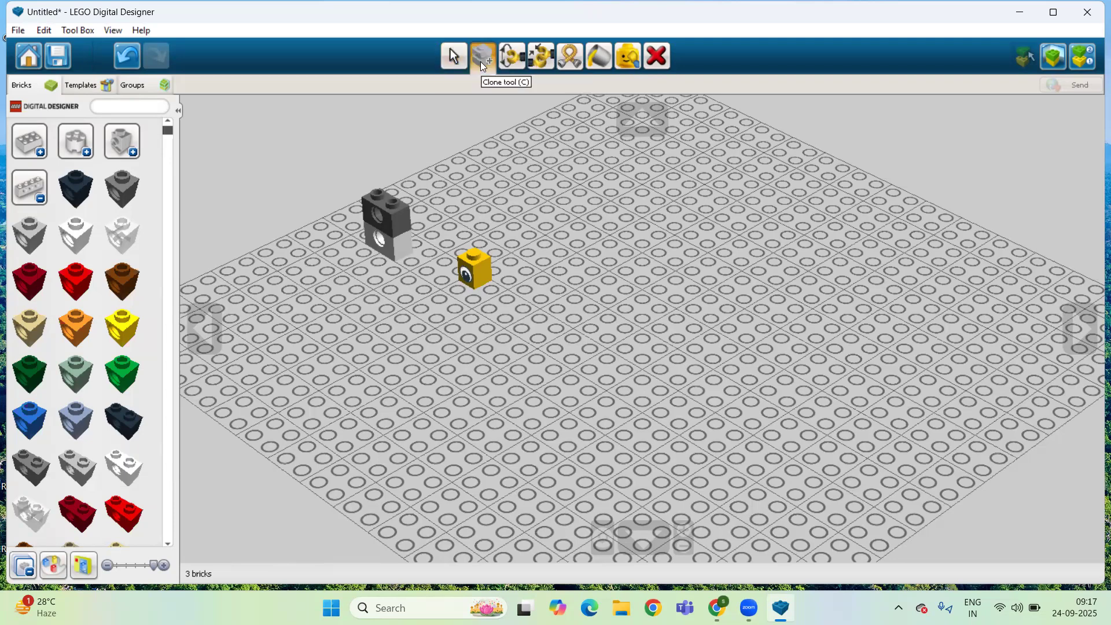
pyautogui.click(386, 208)
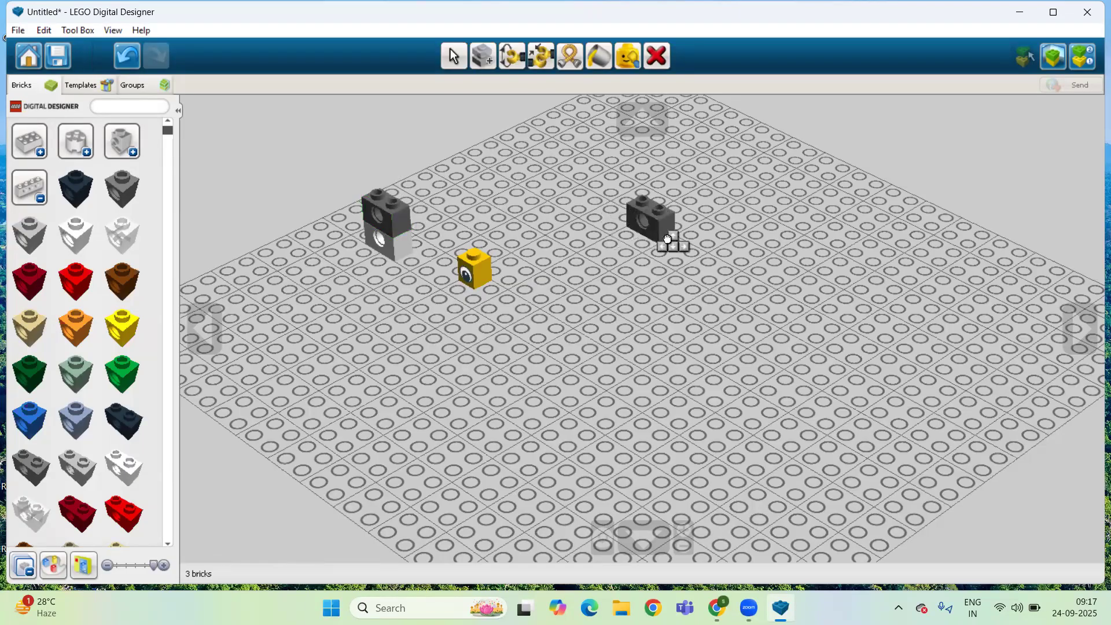
pyautogui.click(620, 267)
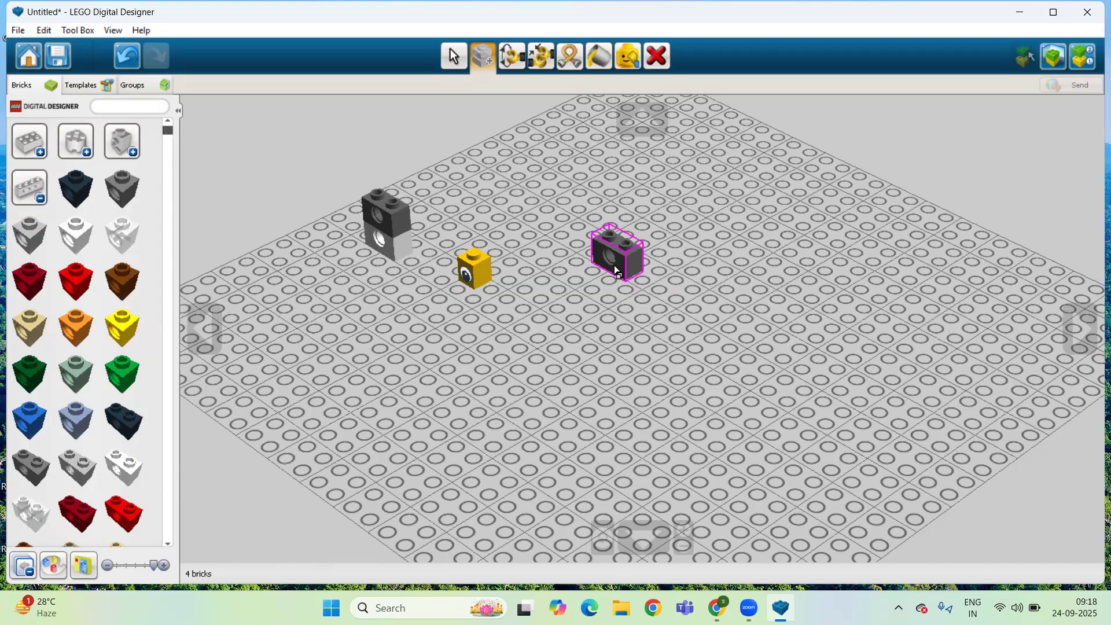
pyautogui.click(610, 248)
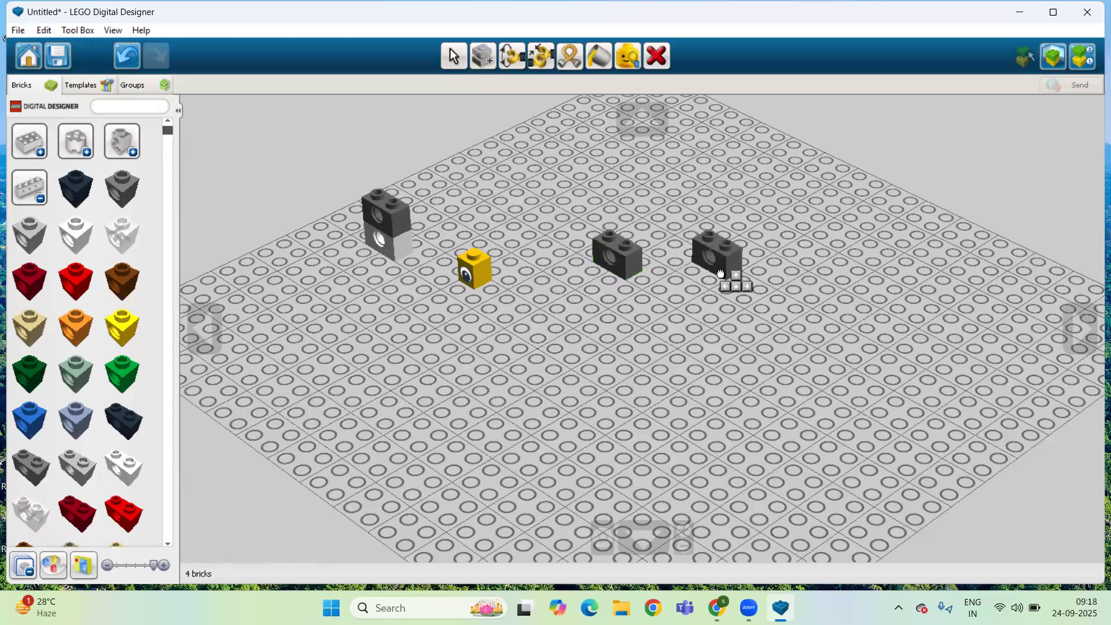
pyautogui.click(720, 273)
pyautogui.click(719, 270)
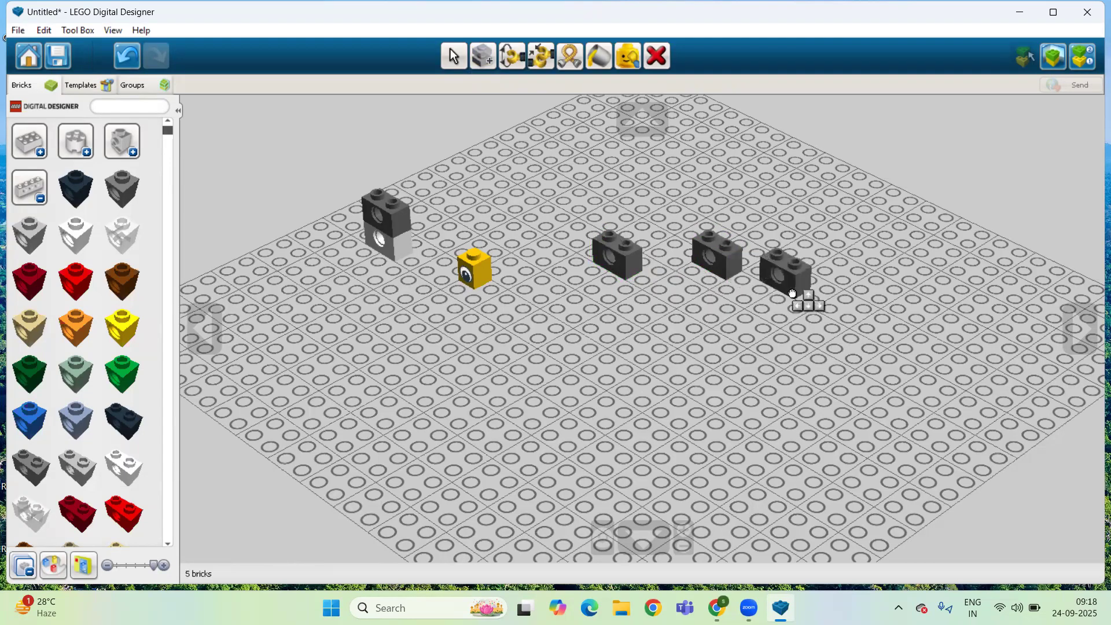
pyautogui.click(792, 289)
pyautogui.click(790, 288)
pyautogui.click(884, 333)
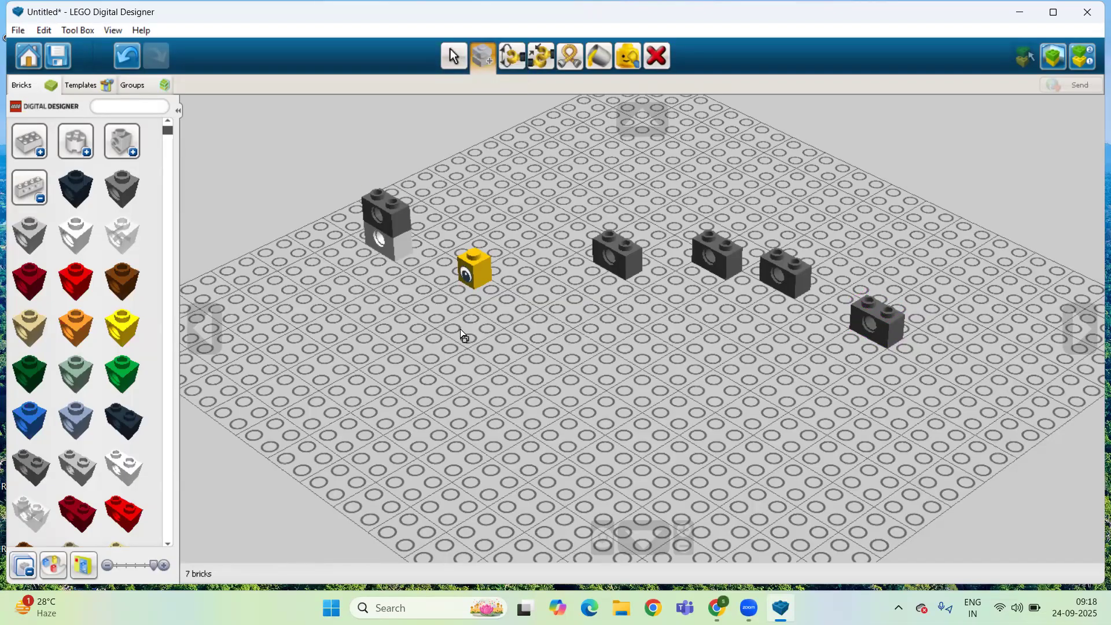
pyautogui.click(452, 67)
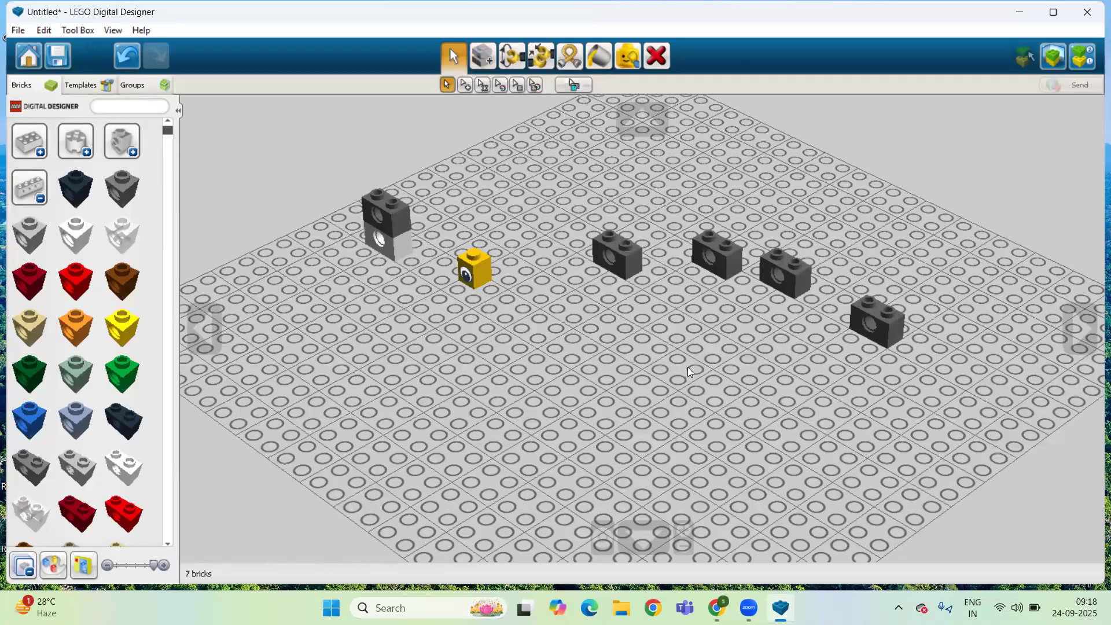
pyautogui.moveTo(627, 248); pyautogui.dragTo(656, 299)
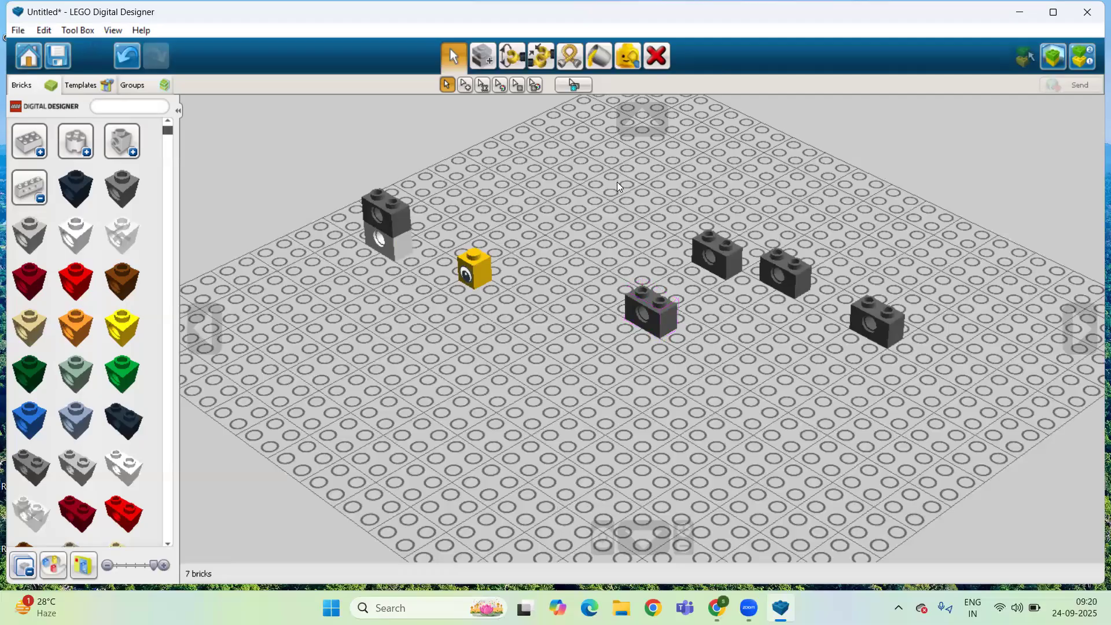
# Delete three of the dark grey clones, keeping only the one farthest from the stacked bricks.
pyautogui.click(659, 53)
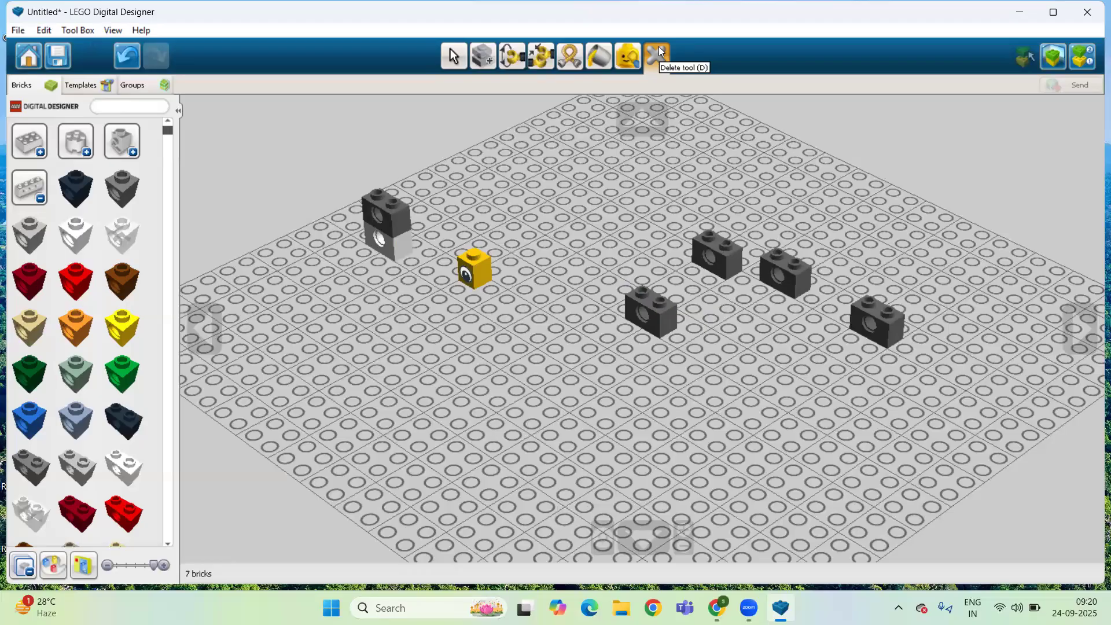
pyautogui.click(660, 52)
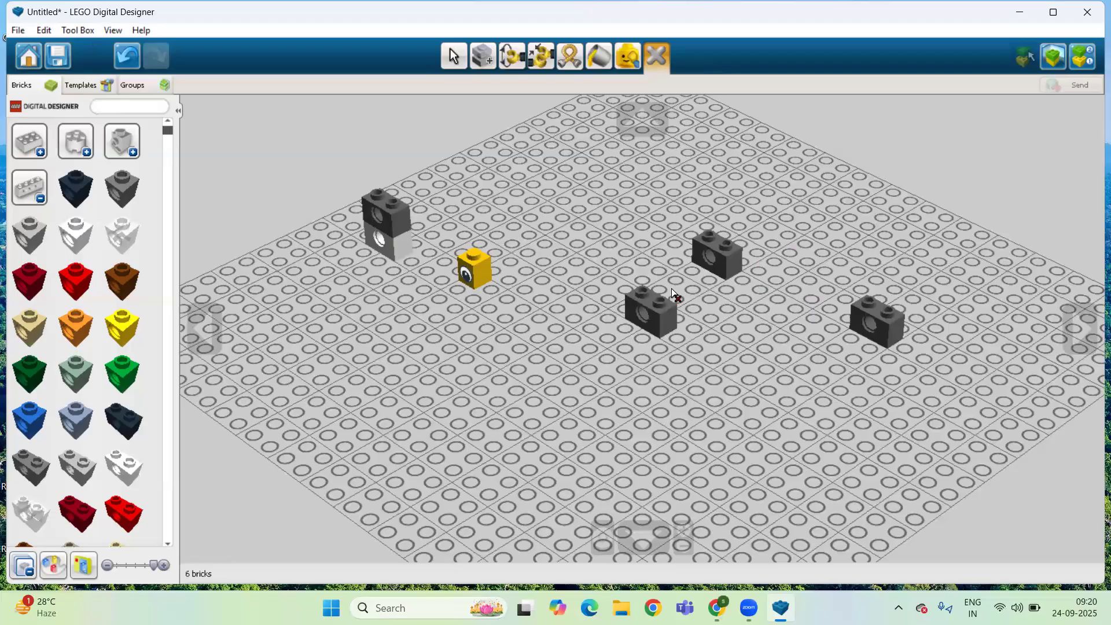
pyautogui.click(662, 301)
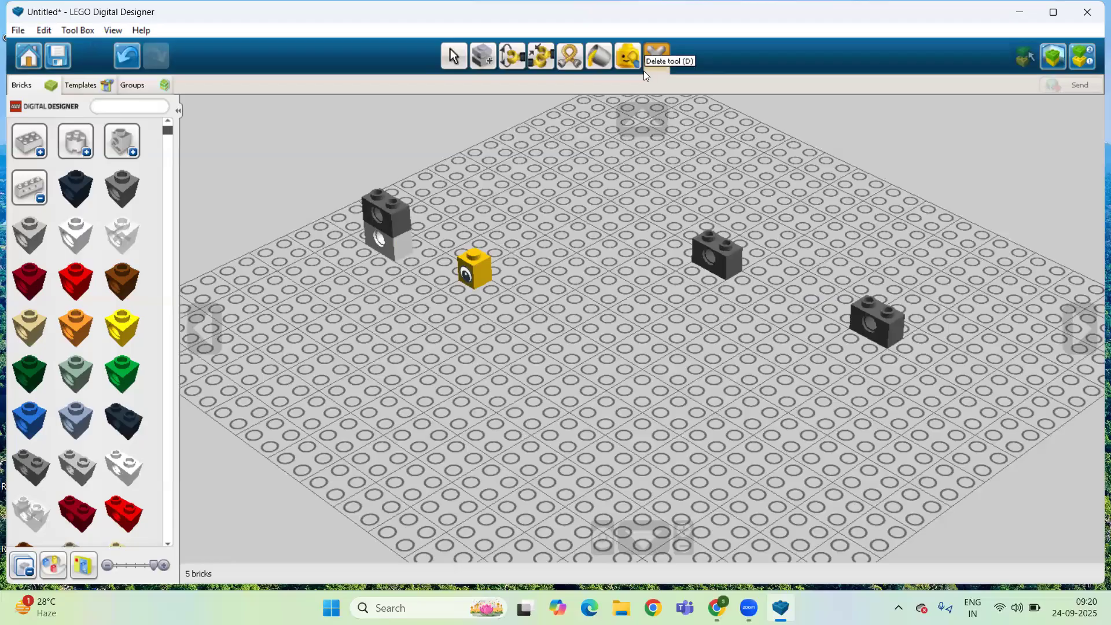
pyautogui.click(454, 56)
pyautogui.click(725, 279)
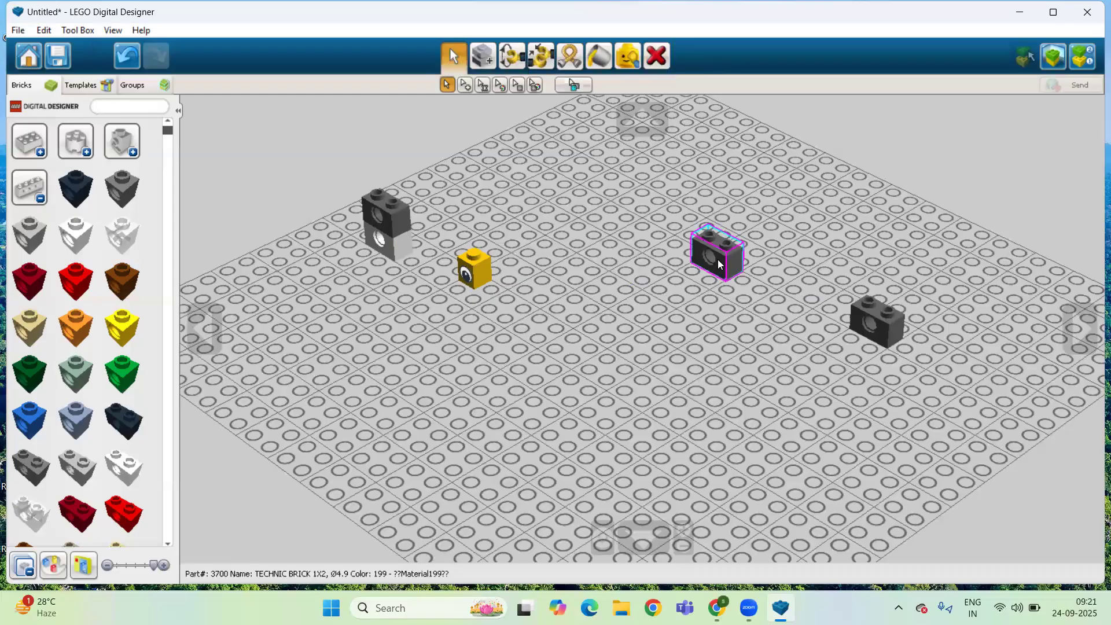
pyautogui.press('Delete')
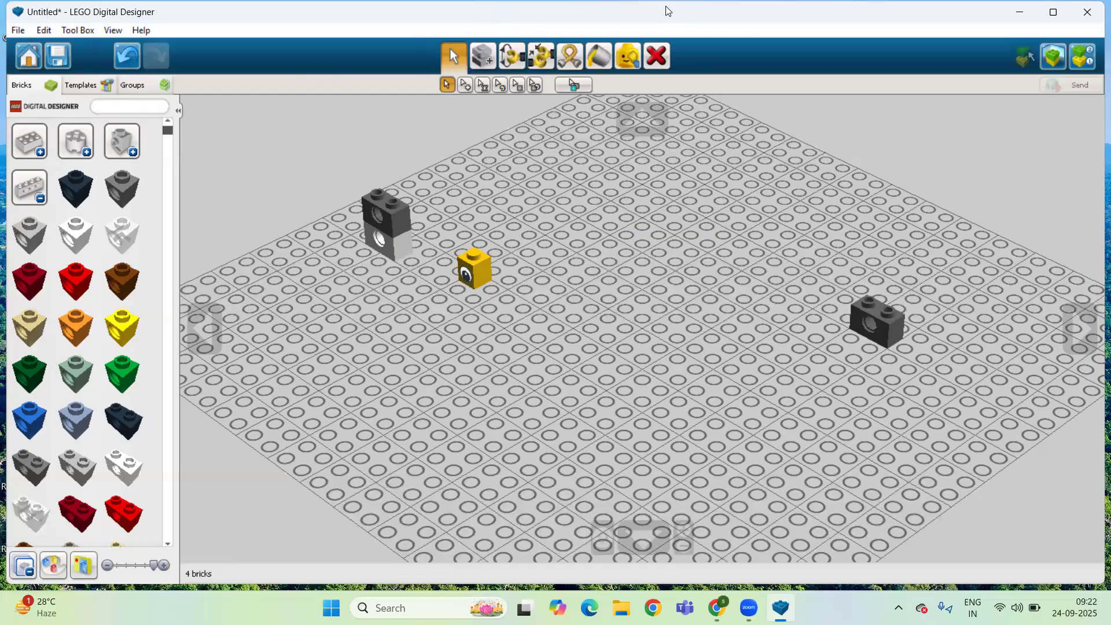
# Hide the yellow eye brick with the Hide tool and show all hidden bricks again.
pyautogui.click(629, 56)
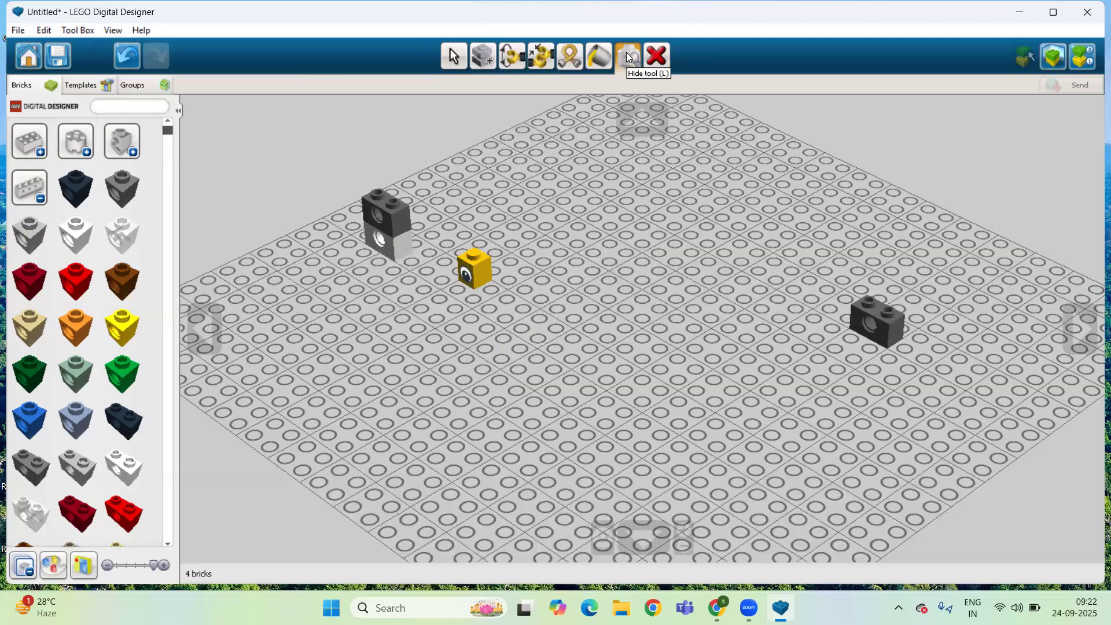
pyautogui.click(628, 56)
pyautogui.click(469, 255)
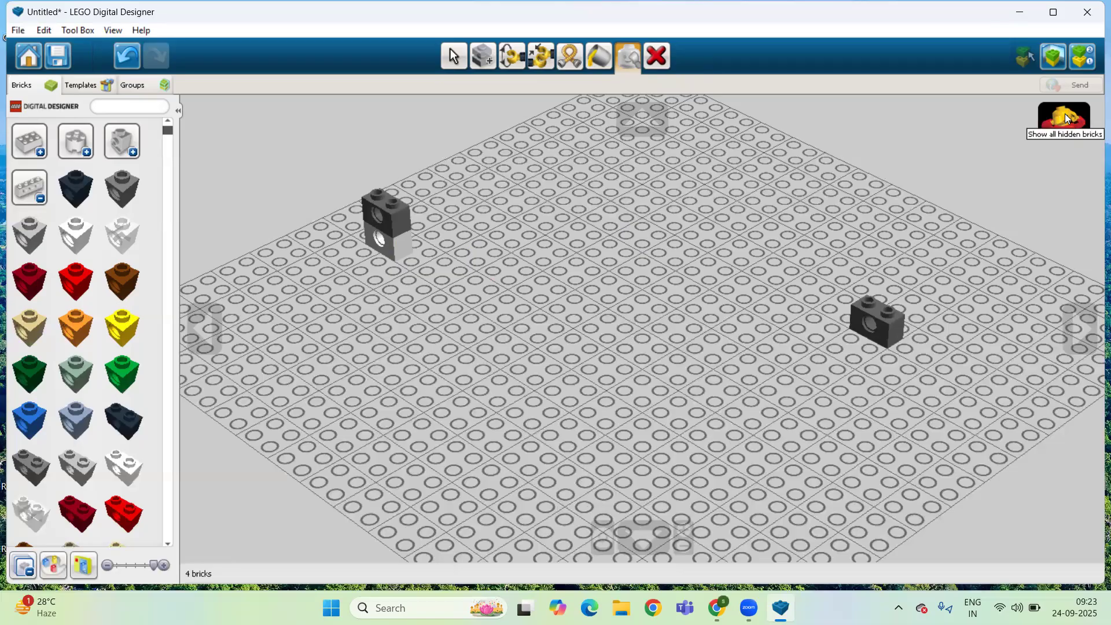
pyautogui.click(1065, 119)
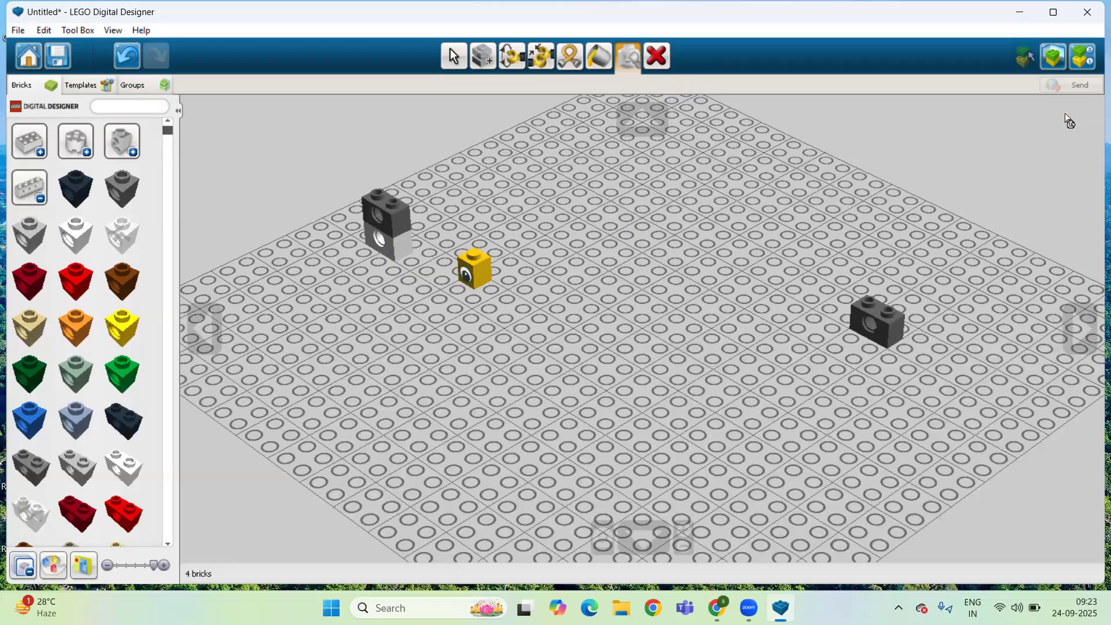
# Hide both the yellow eye brick and the separate dark grey Technic brick, and bring all hidden bricks back.
pyautogui.click(476, 258)
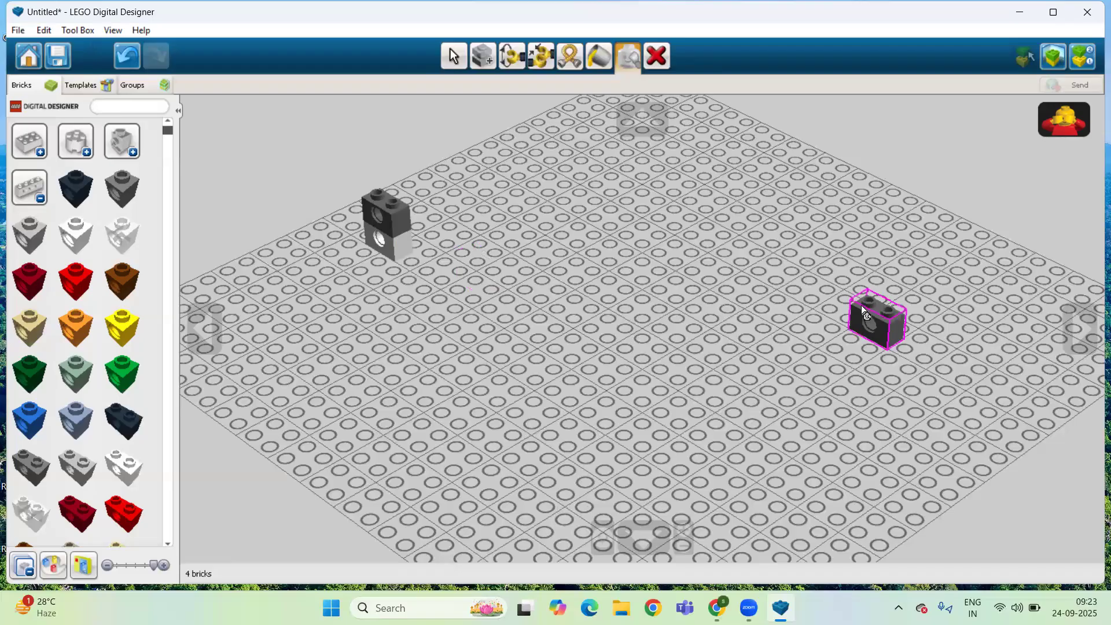
pyautogui.click(895, 335)
pyautogui.click(453, 61)
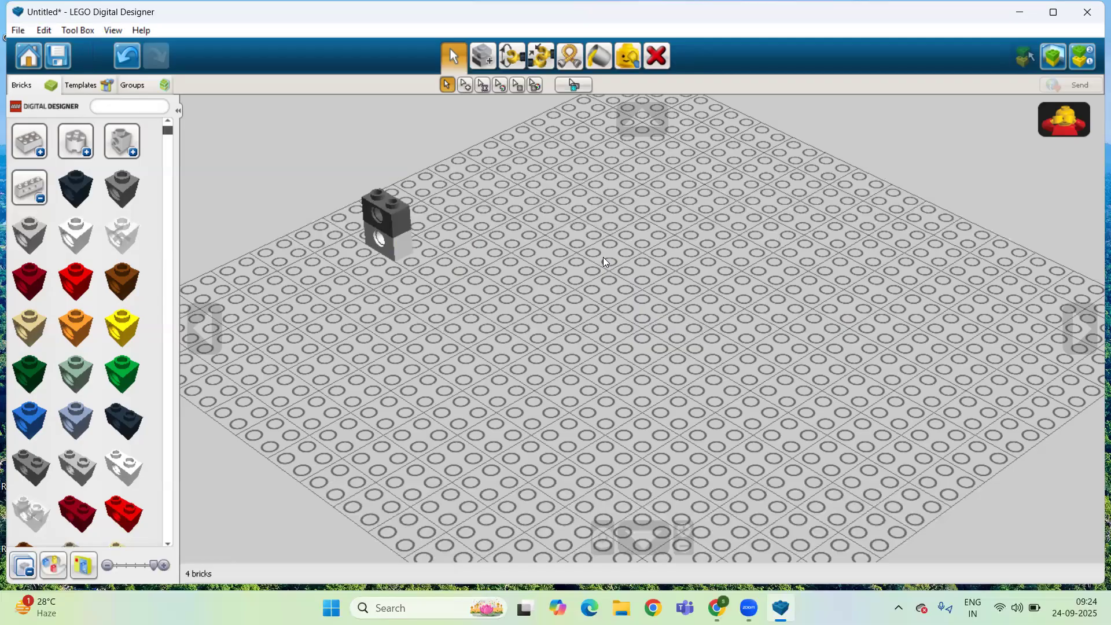
pyautogui.click(1058, 126)
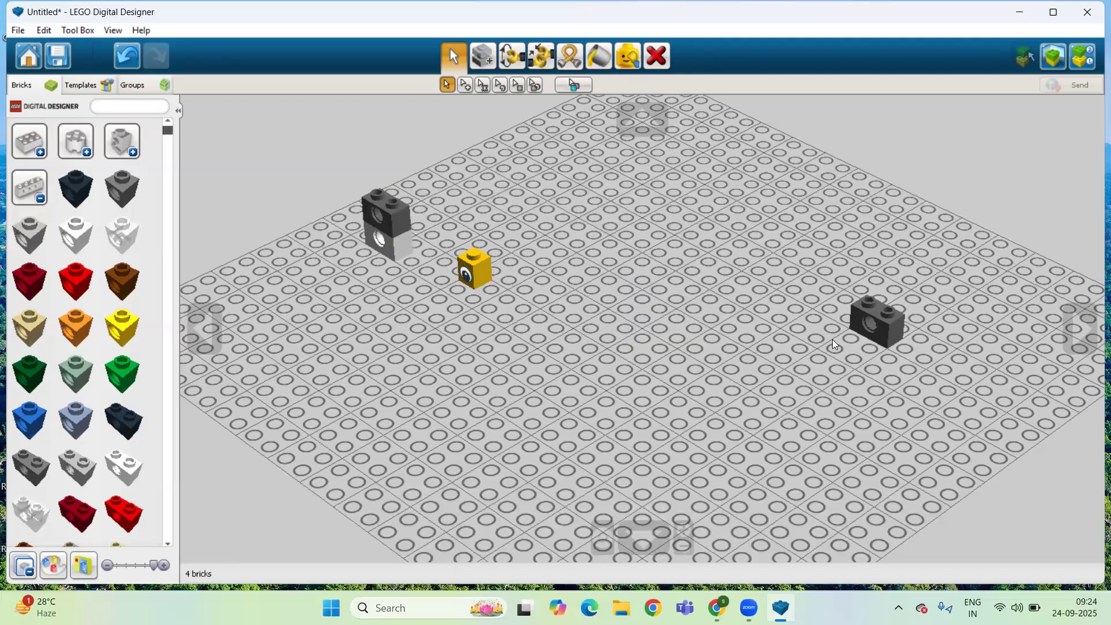
# Move the separate dark grey Technic brick onto the top of the two-brick stack.
pyautogui.scroll(1, 899, 364)
pyautogui.moveTo(906, 310); pyautogui.dragTo(365, 172)
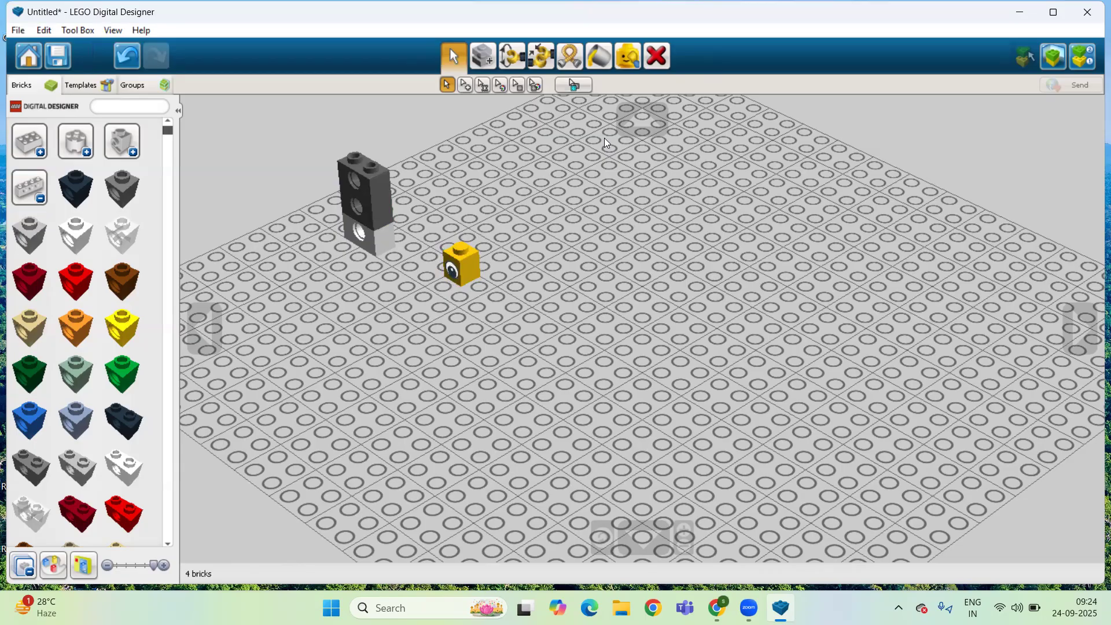
# Hide the yellow eye brick beside the three-brick stack and return to the selection tool.
pyautogui.click(627, 57)
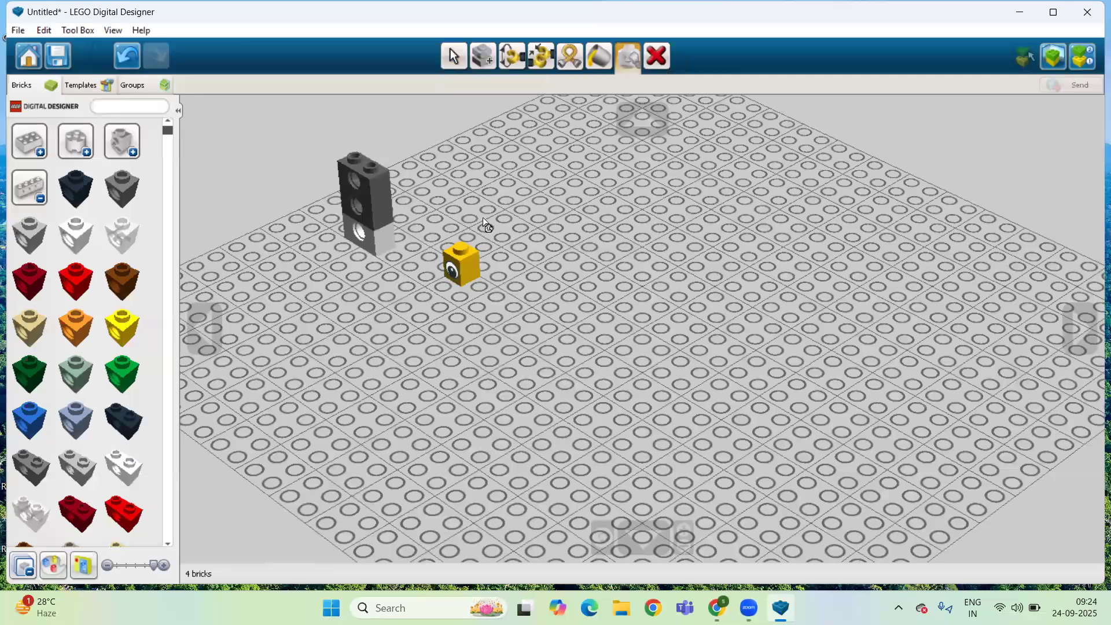
pyautogui.click(451, 257)
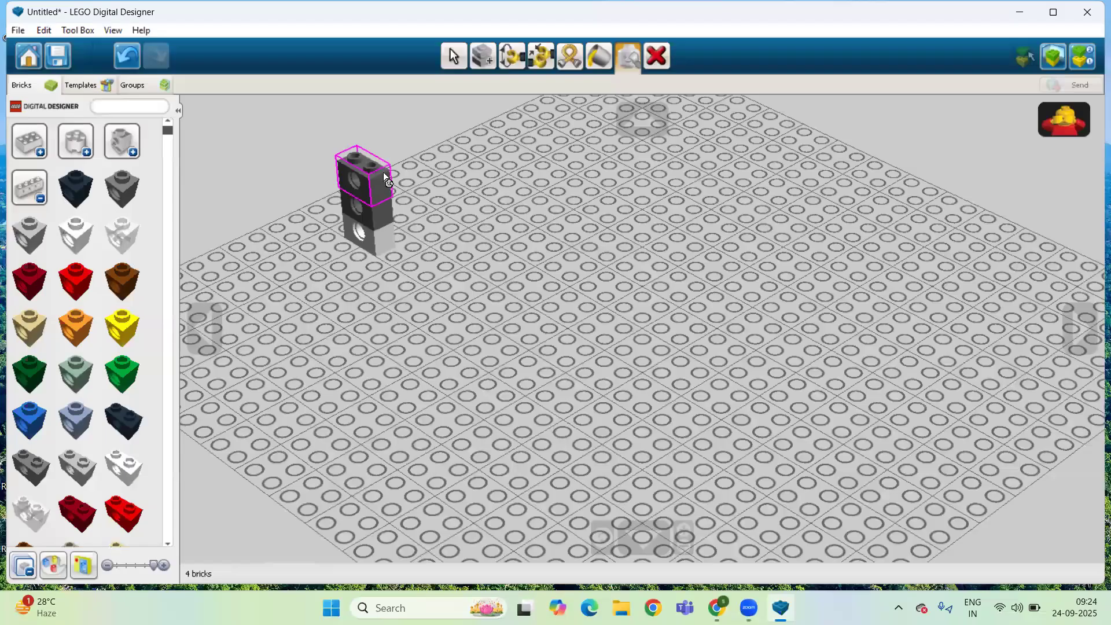
pyautogui.click(455, 56)
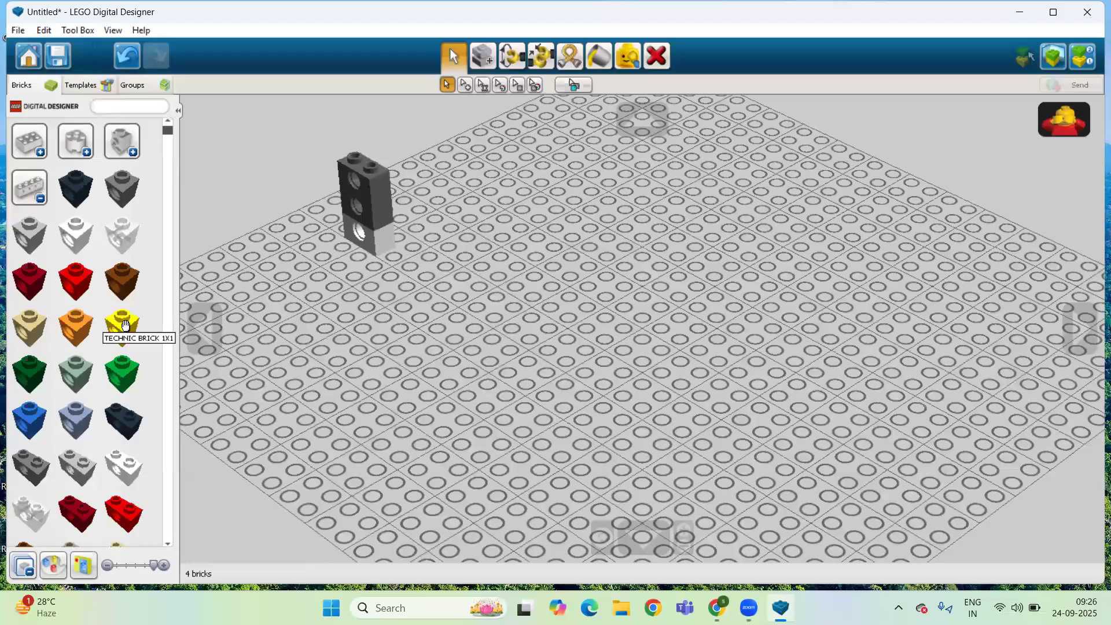
# Place a yellow Technic Brick 1X1 on the baseplate near the three-brick stack.
pyautogui.click(102, 321)
pyautogui.click(502, 261)
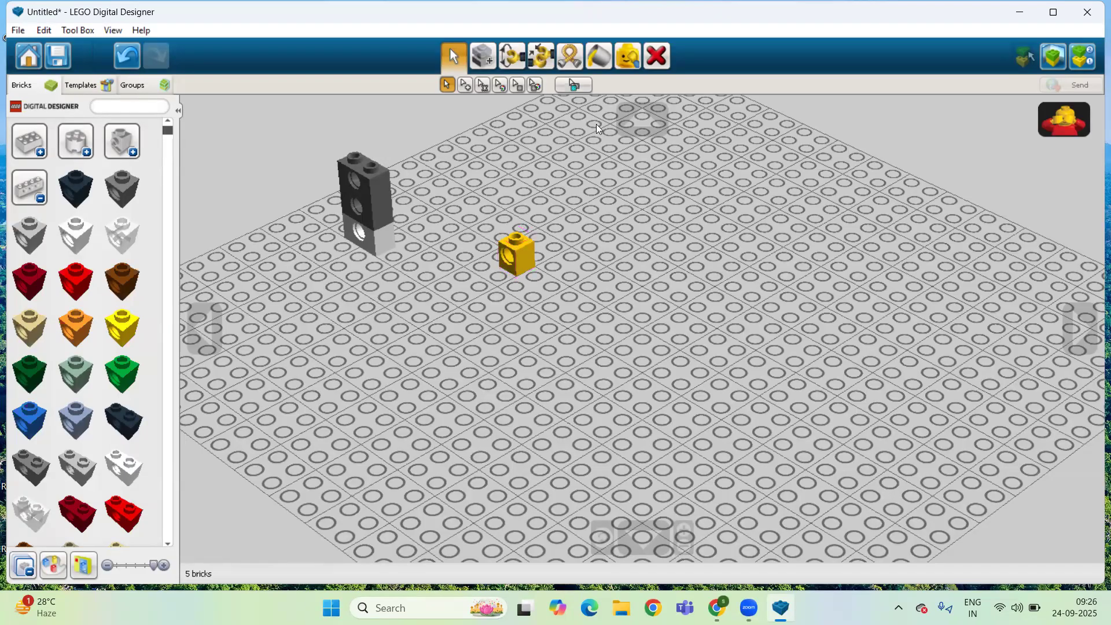
# Recolour the yellow Technic Brick 1X1 red with the Paint tool.
pyautogui.click(597, 58)
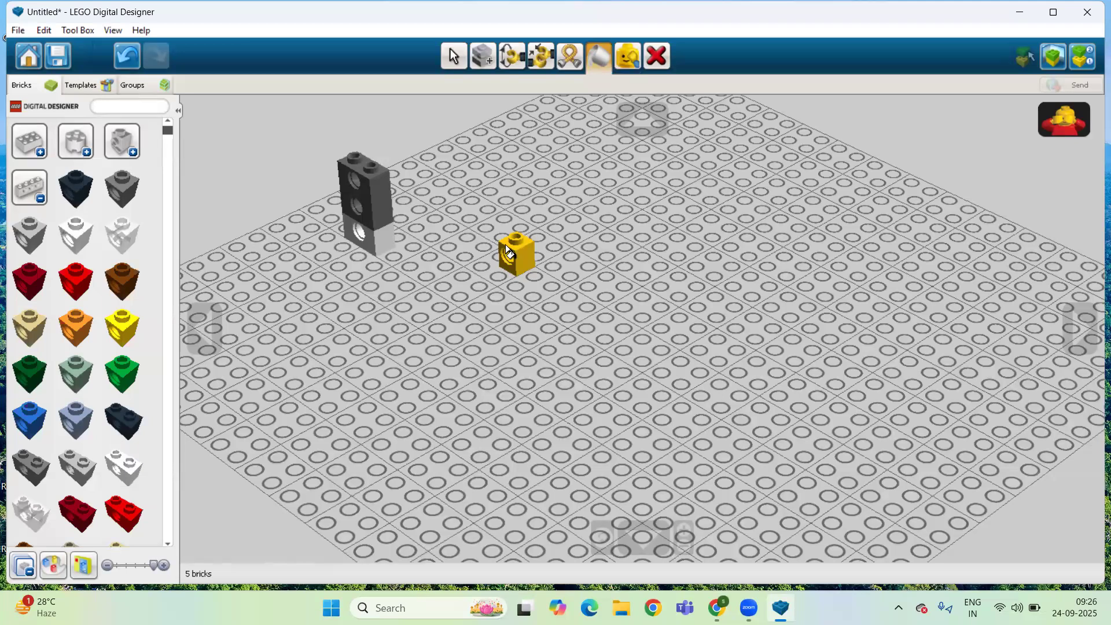
pyautogui.moveTo(512, 247)
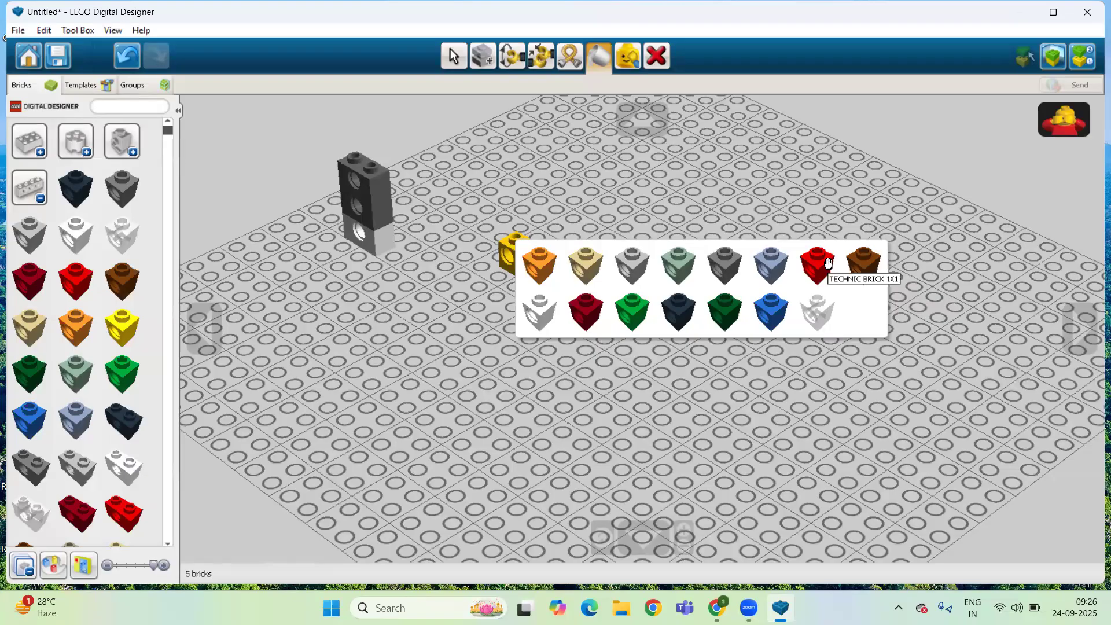
pyautogui.click(828, 263)
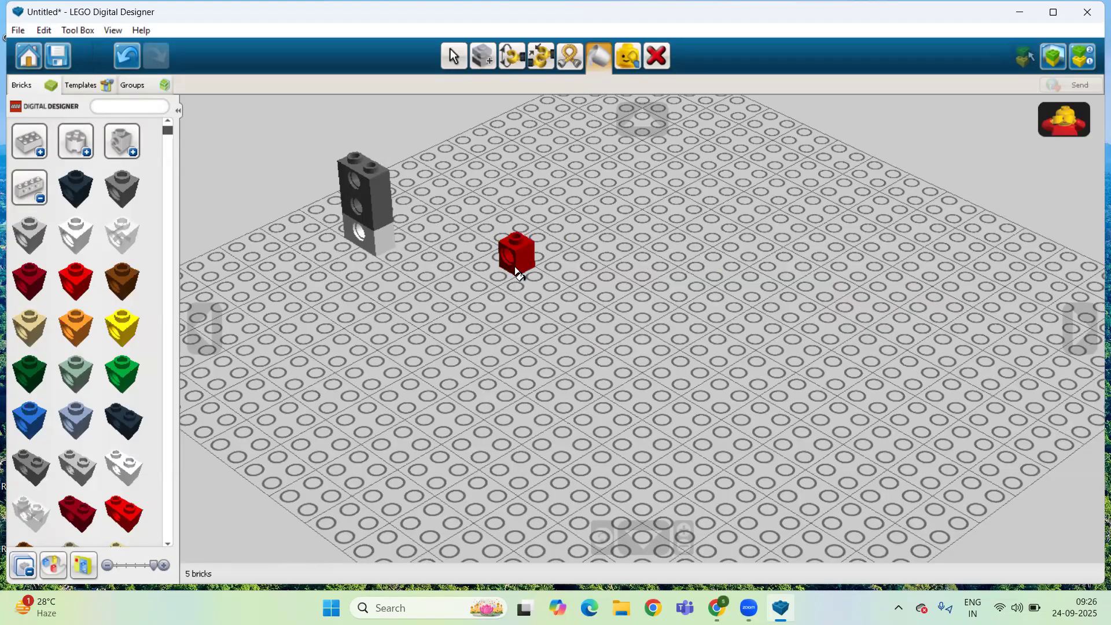
# Recolour the three-brick stack with a green top brick, a white middle brick and an orange bottom brick.
pyautogui.click(380, 184)
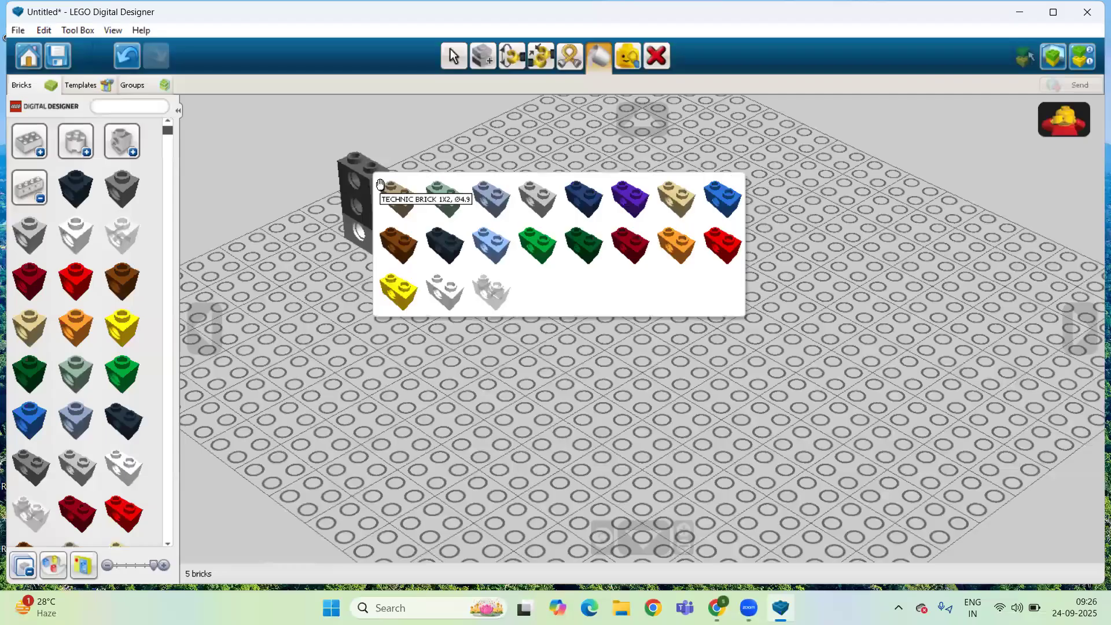
pyautogui.click(549, 255)
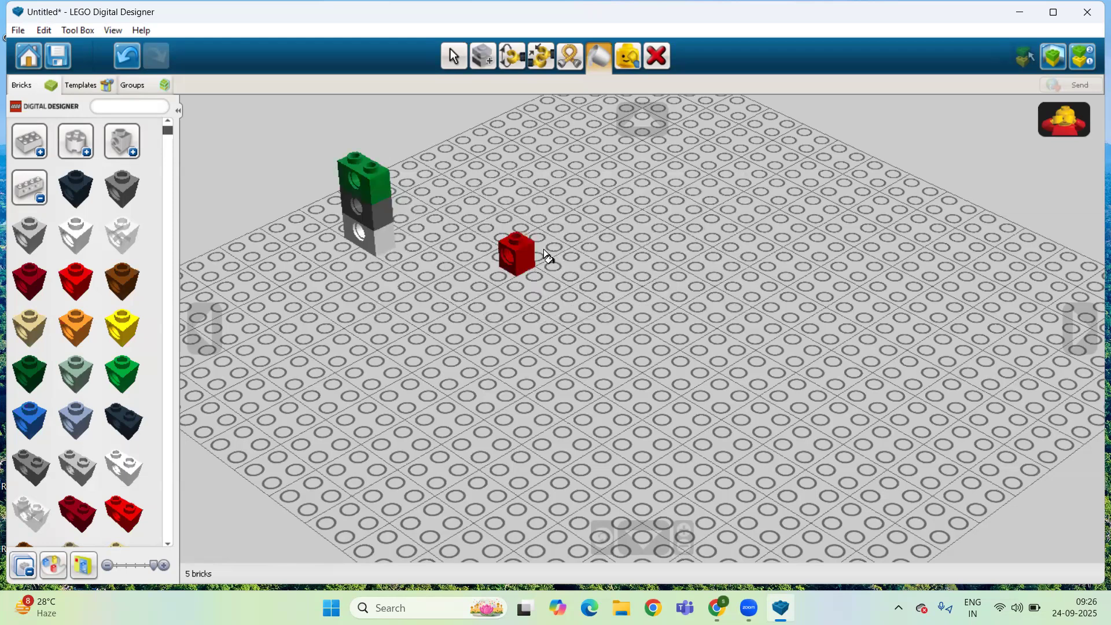
pyautogui.click(377, 232)
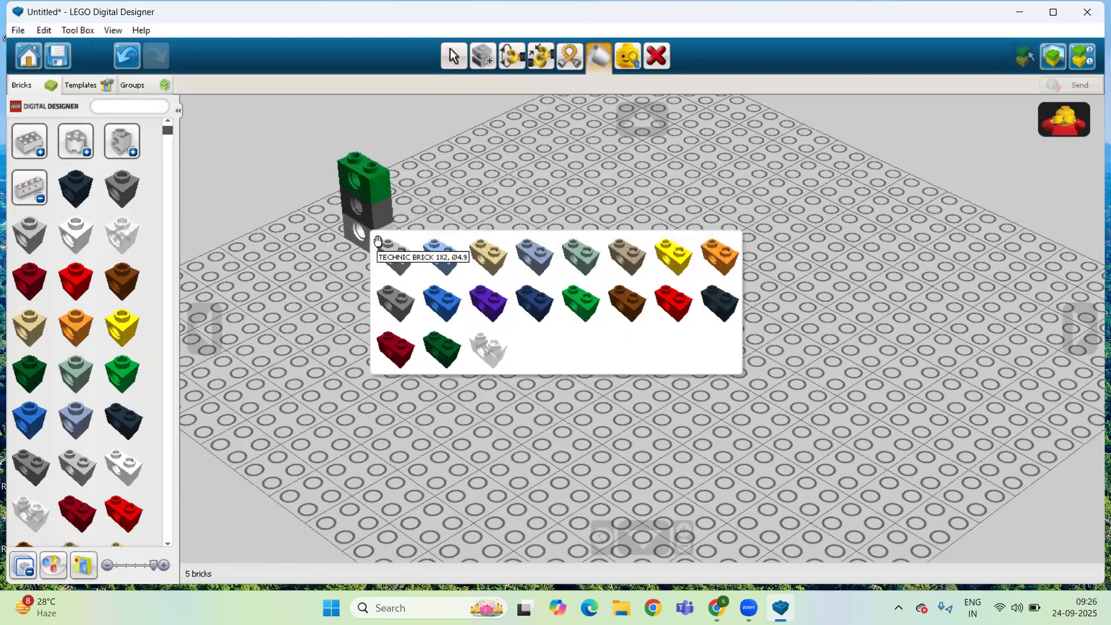
pyautogui.click(711, 257)
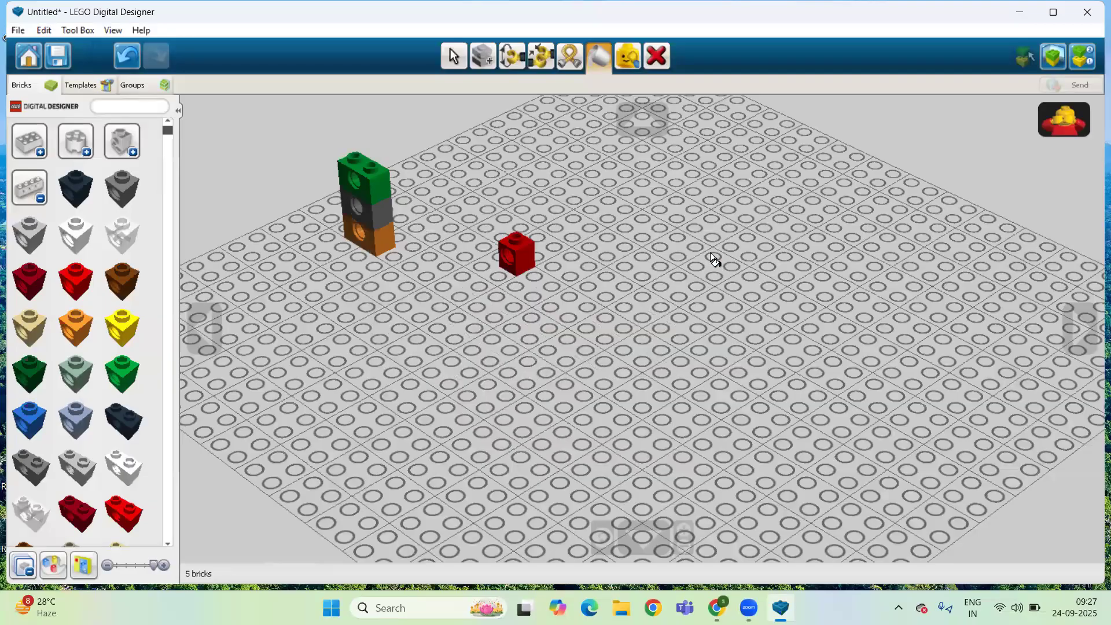
pyautogui.click(392, 215)
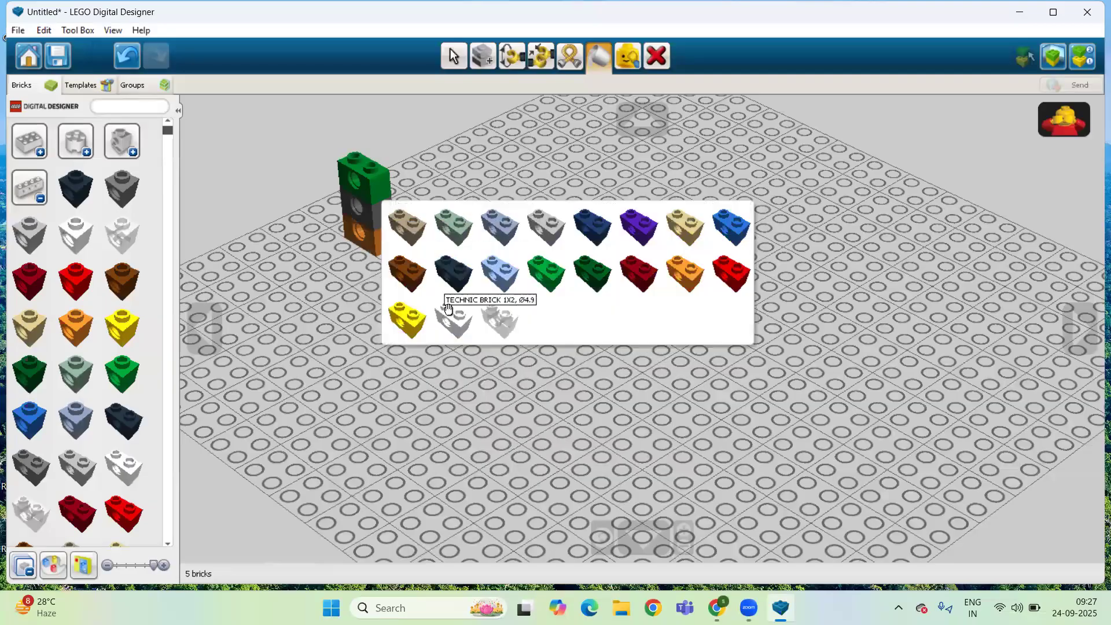
pyautogui.click(449, 323)
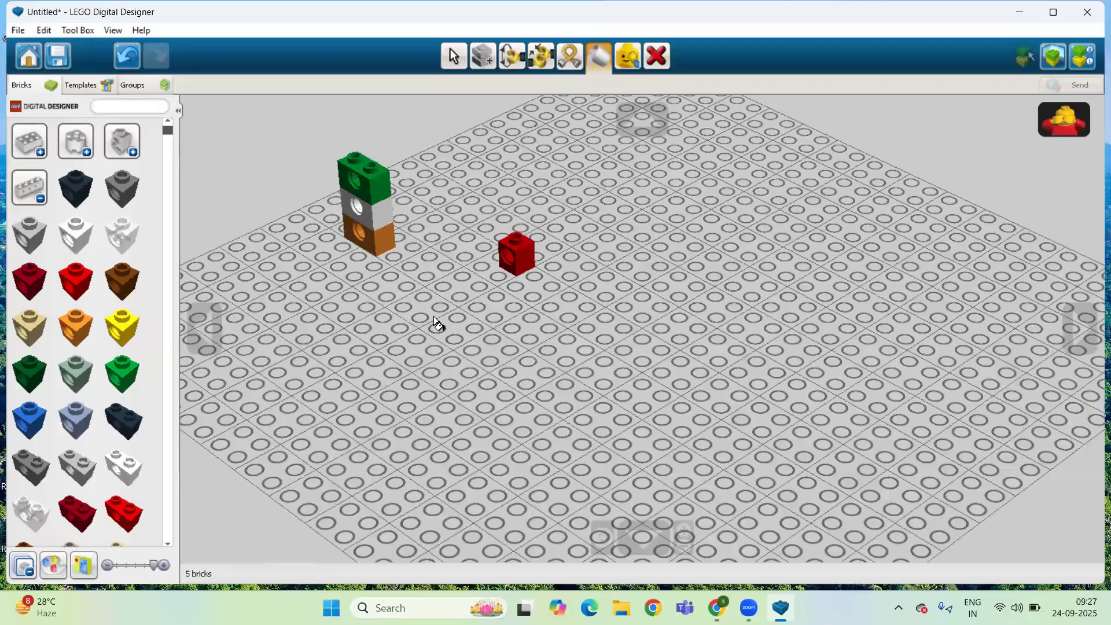
# Repaint the stack's top brick orange and its bottom brick green.
pyautogui.click(372, 251)
pyautogui.click(374, 187)
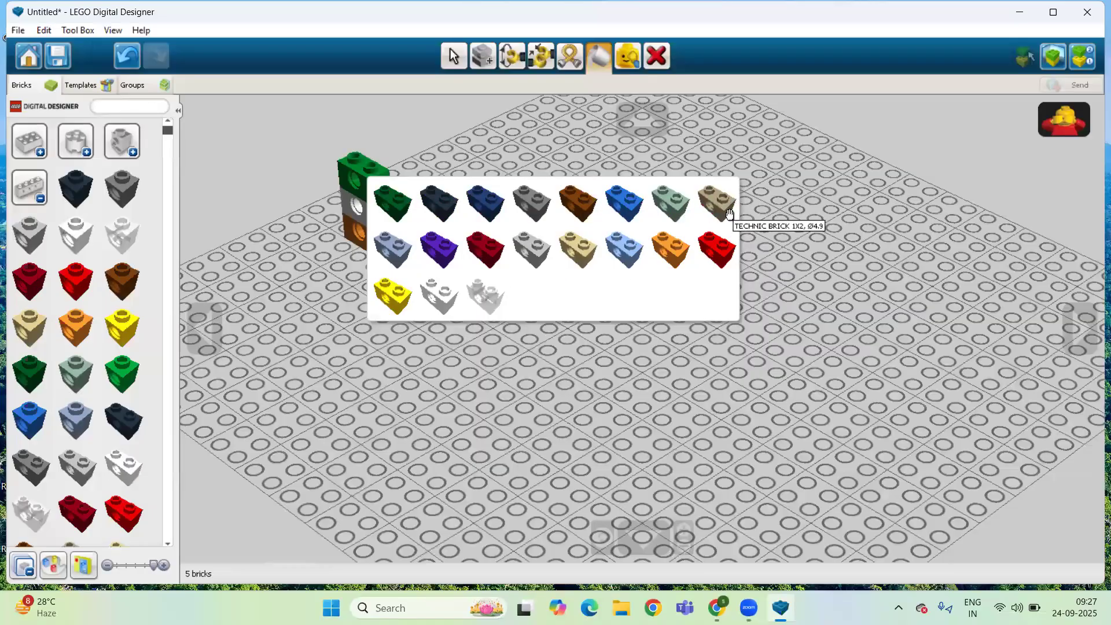
pyautogui.click(671, 248)
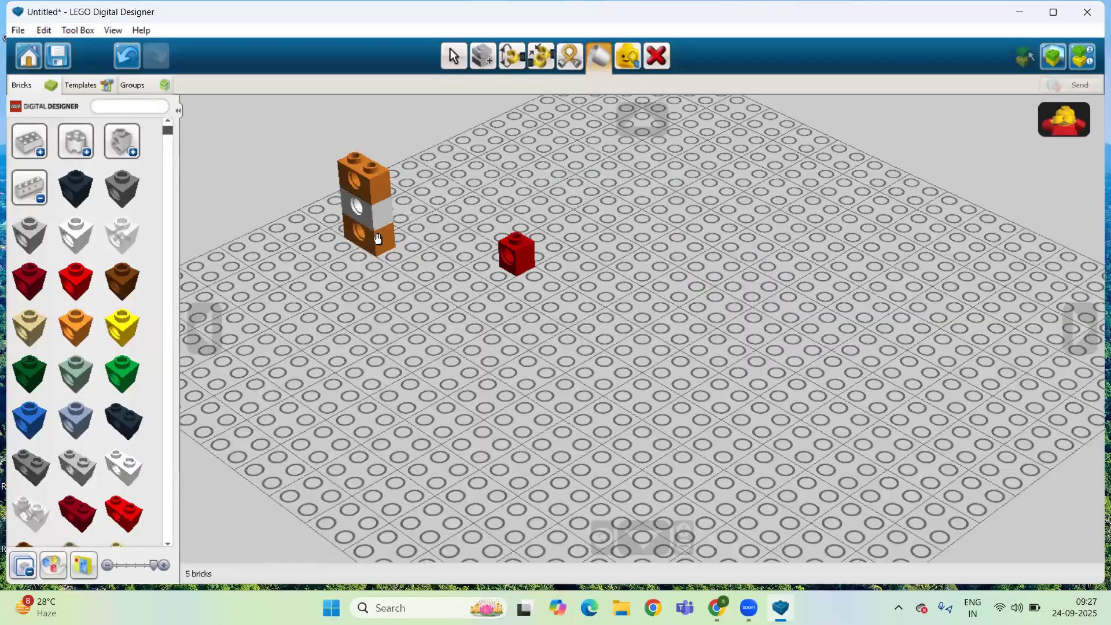
pyautogui.click(350, 236)
pyautogui.click(669, 296)
pyautogui.moveTo(620, 324); pyautogui.dragTo(671, 279, button='right')
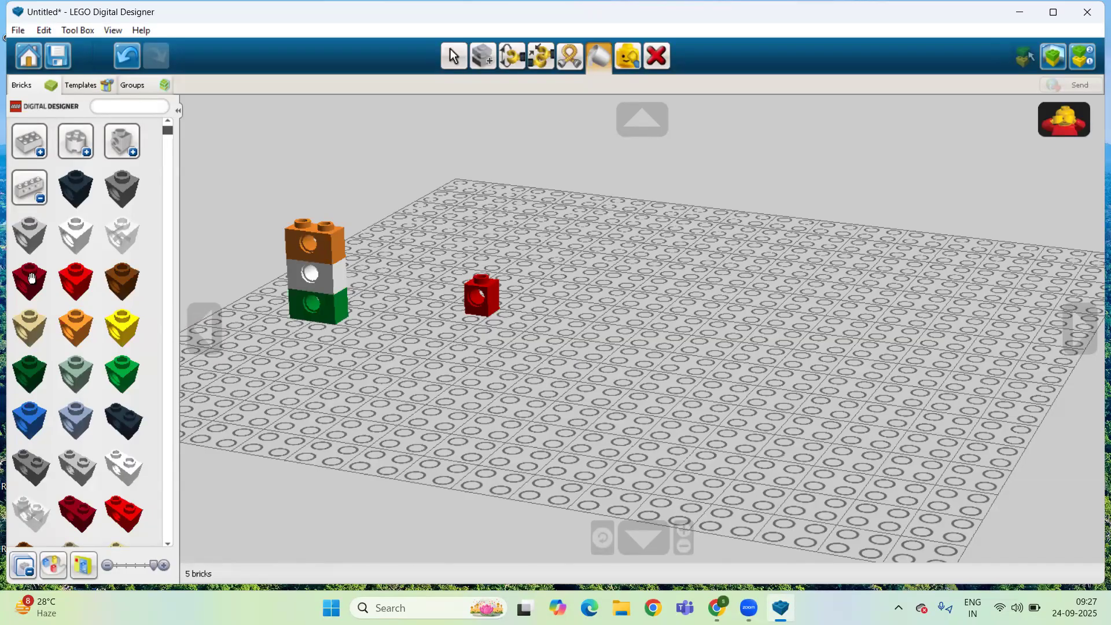
# Place a transparent Technic Brick 1X2 on the baseplate beyond the red brick and paint it blue.
pyautogui.click(589, 50)
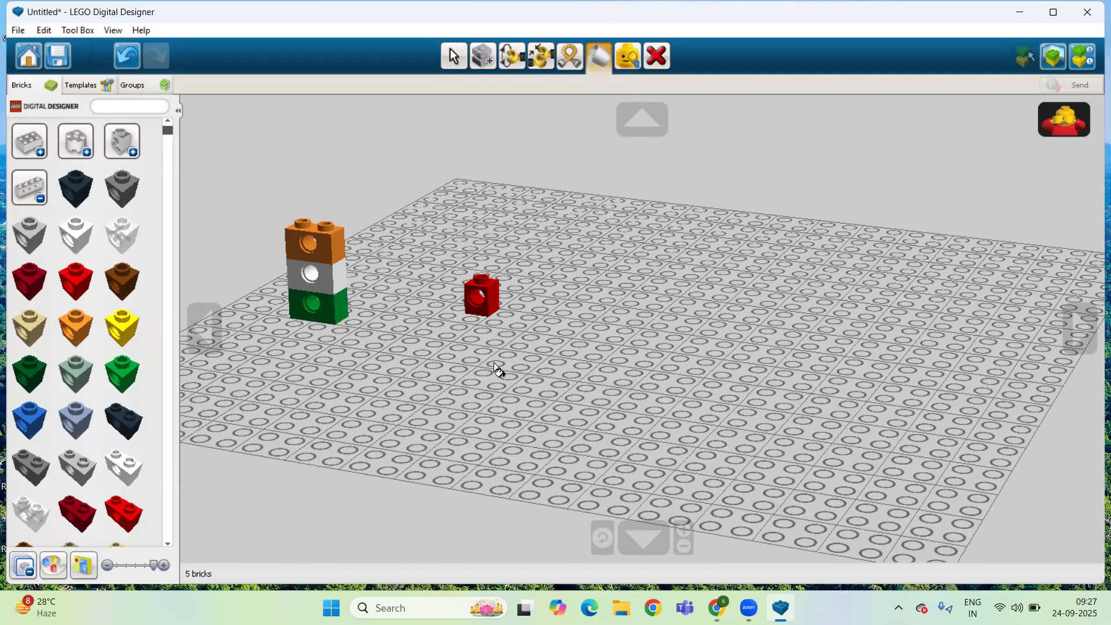
pyautogui.click(30, 514)
pyautogui.click(673, 294)
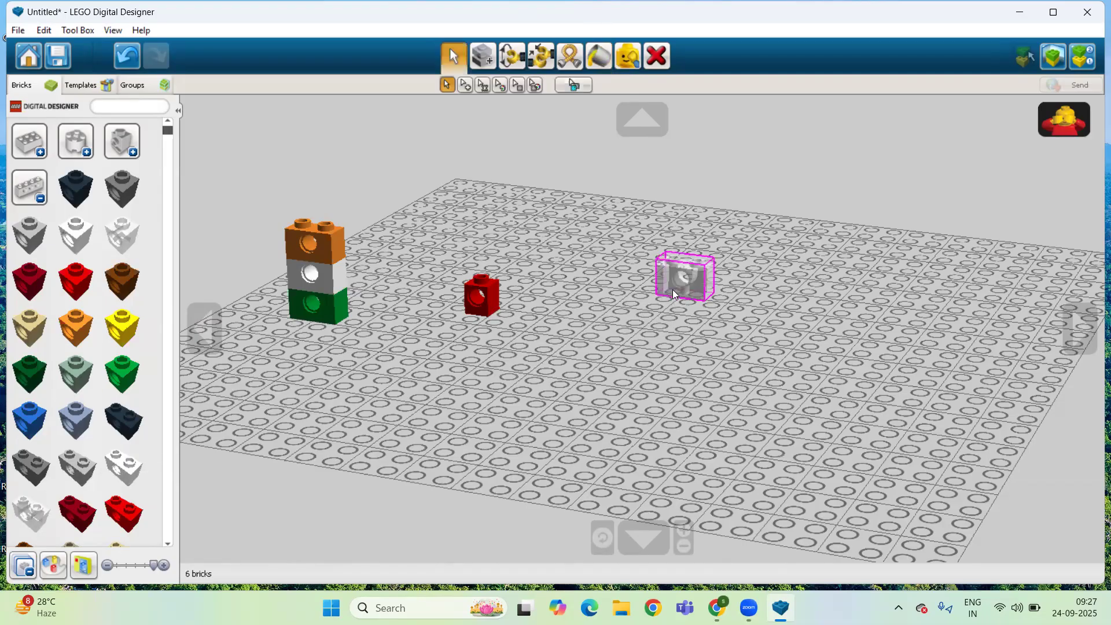
pyautogui.click(603, 69)
pyautogui.moveTo(694, 291)
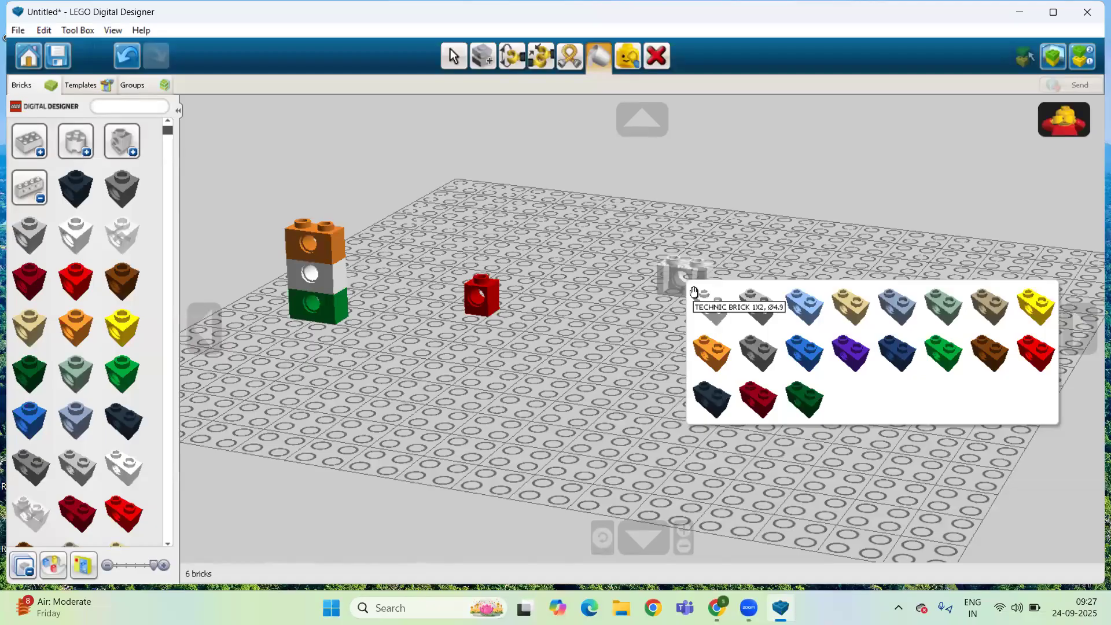
pyautogui.click(803, 351)
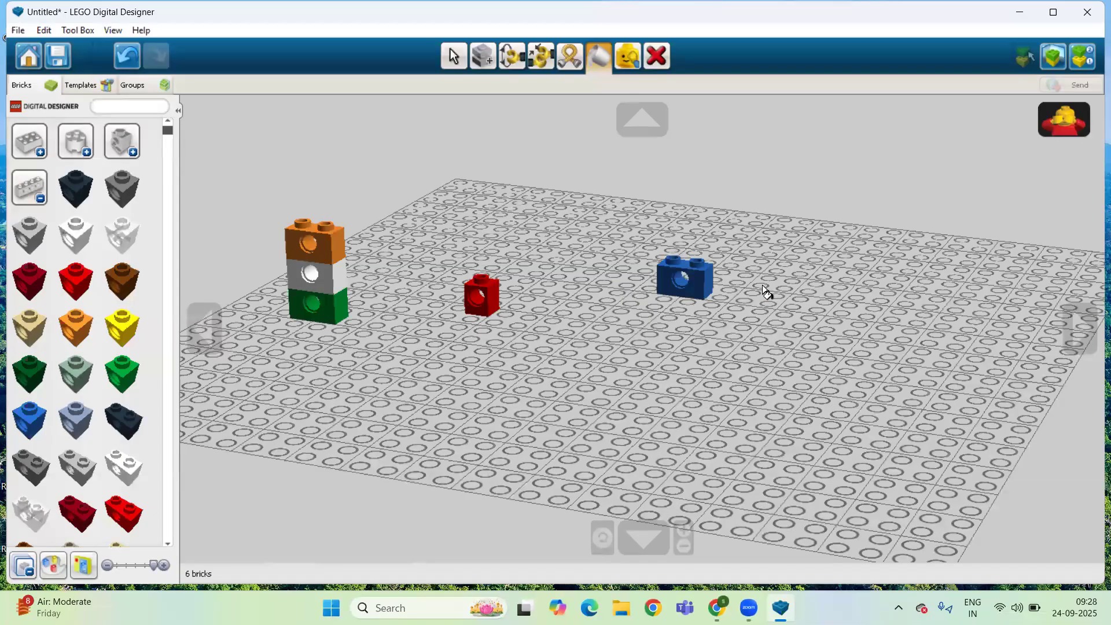
# Find the red Halfbeam Curve 3X5 in the brick palette and place it on the baseplate beside the blue brick.
pyautogui.click(39, 188)
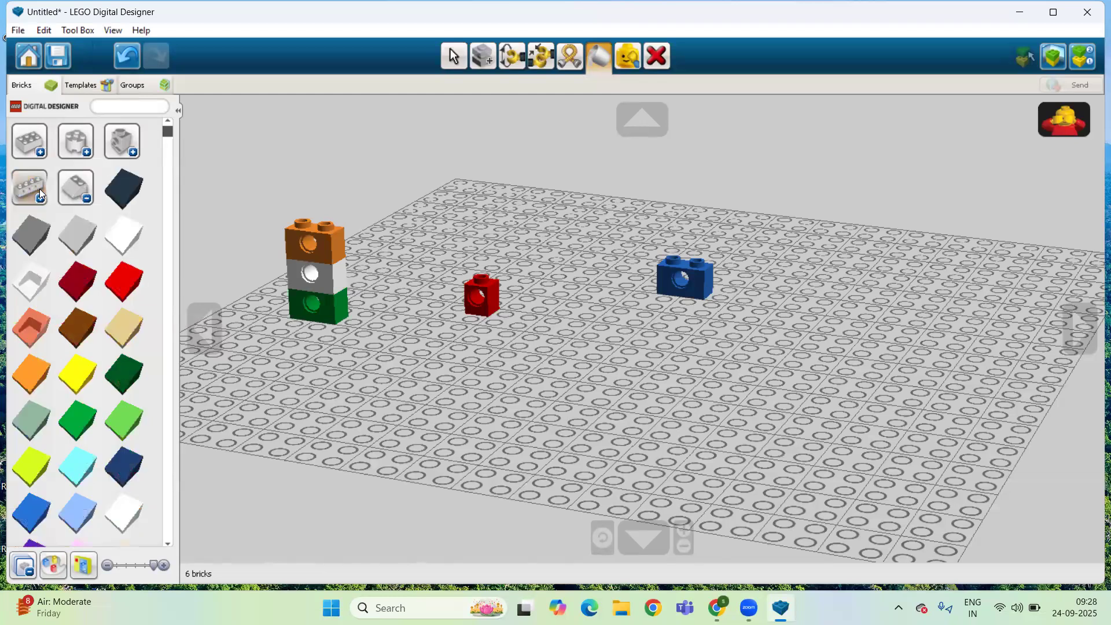
pyautogui.click(77, 190)
pyautogui.click(67, 423)
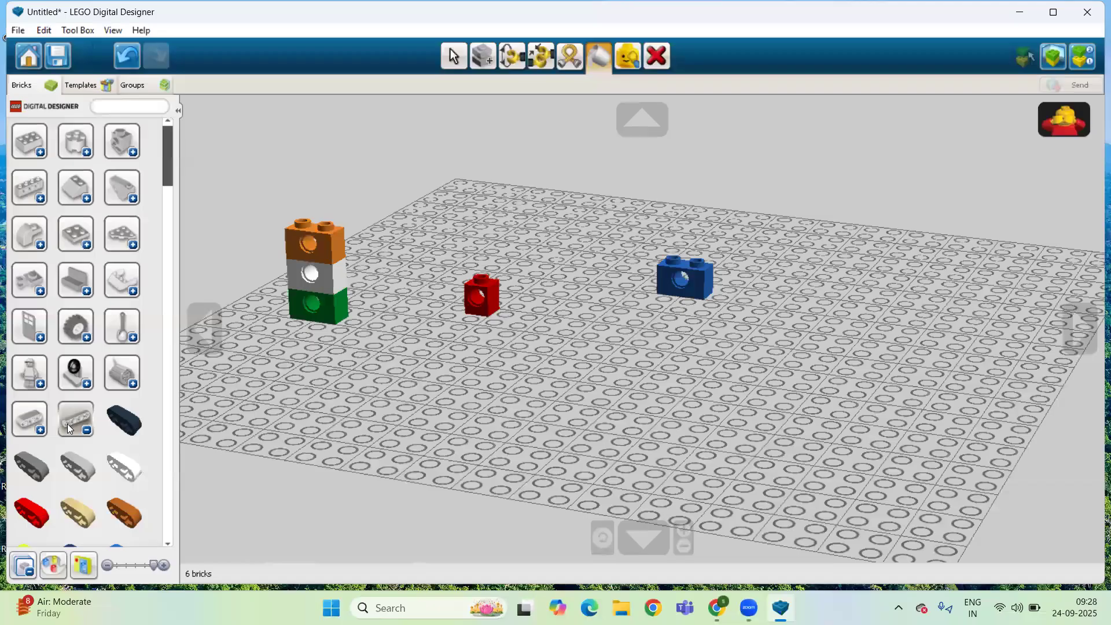
pyautogui.click(168, 543)
pyautogui.click(168, 543)
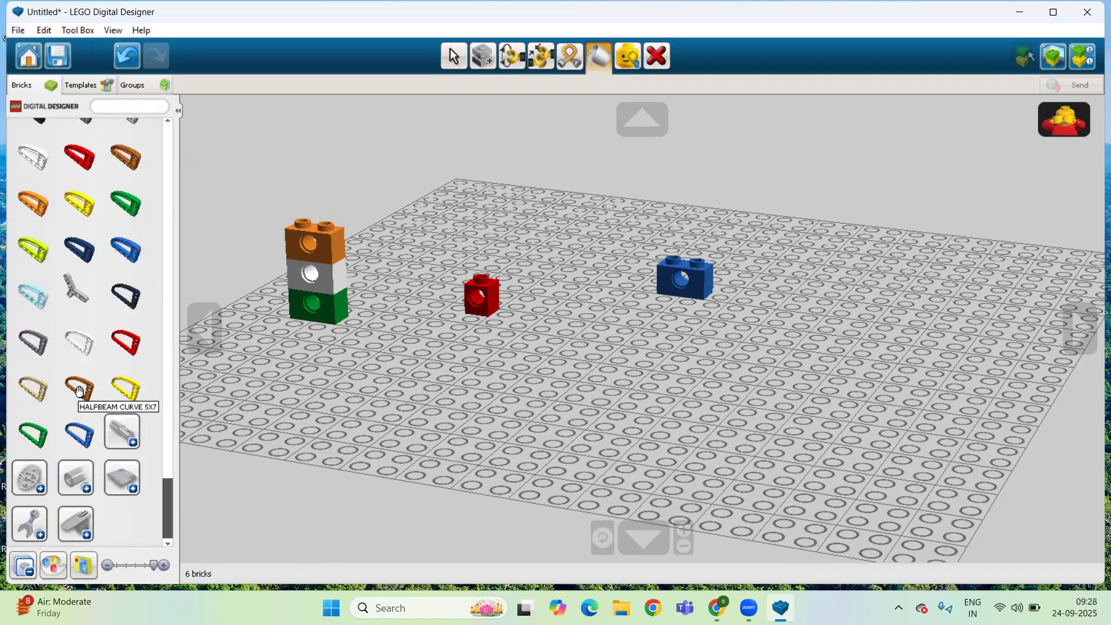
pyautogui.click(76, 160)
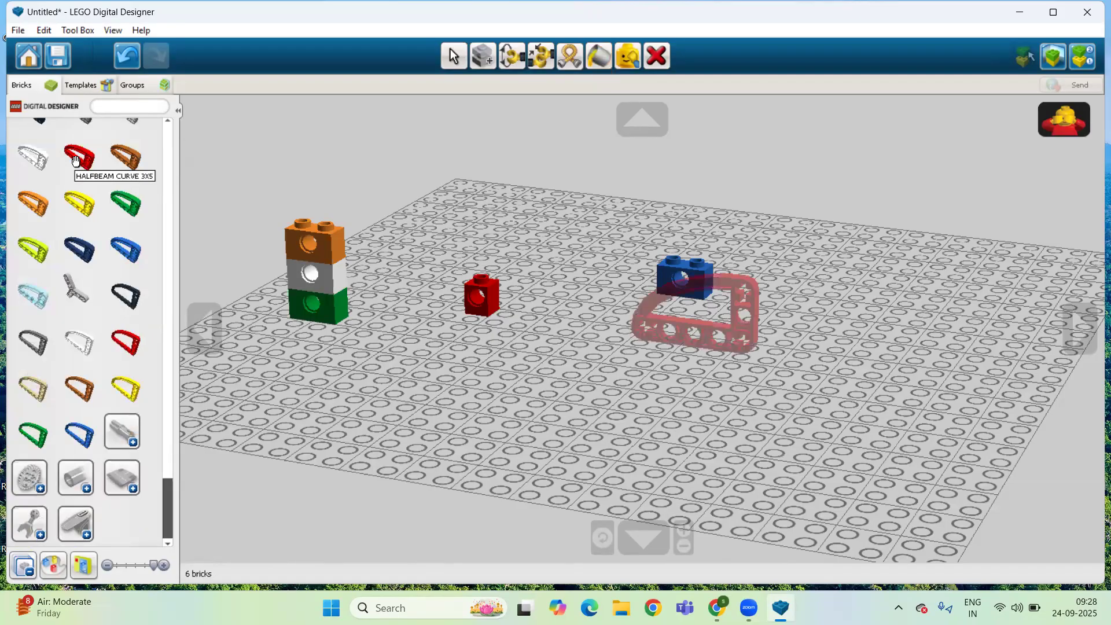
pyautogui.click(849, 297)
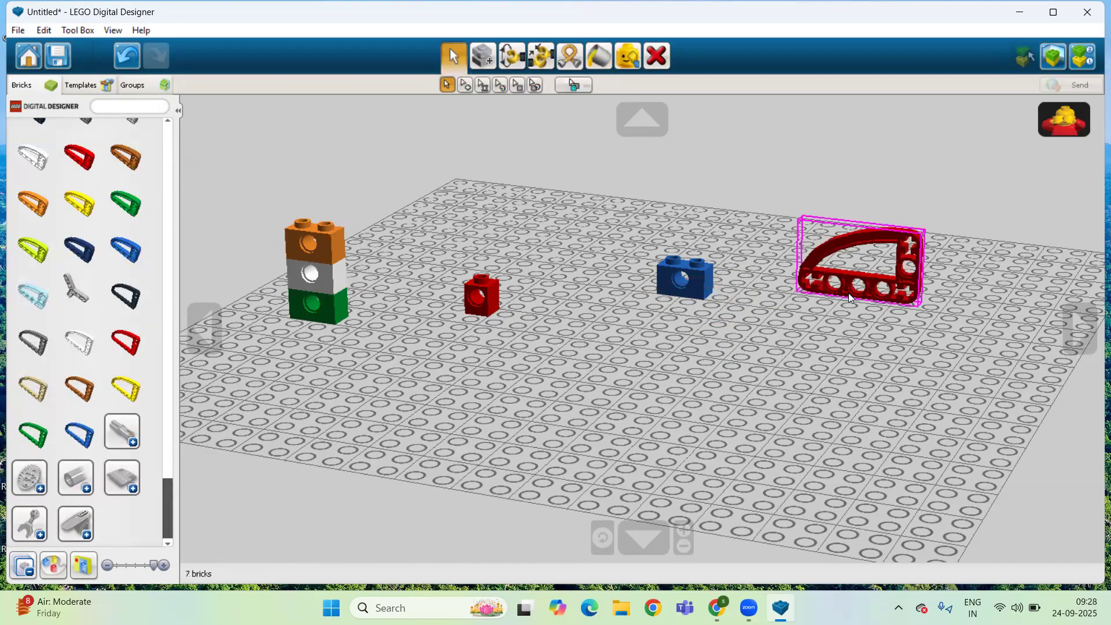
# Recolour the curved halfbeam orange with the Paint tool.
pyautogui.click(599, 56)
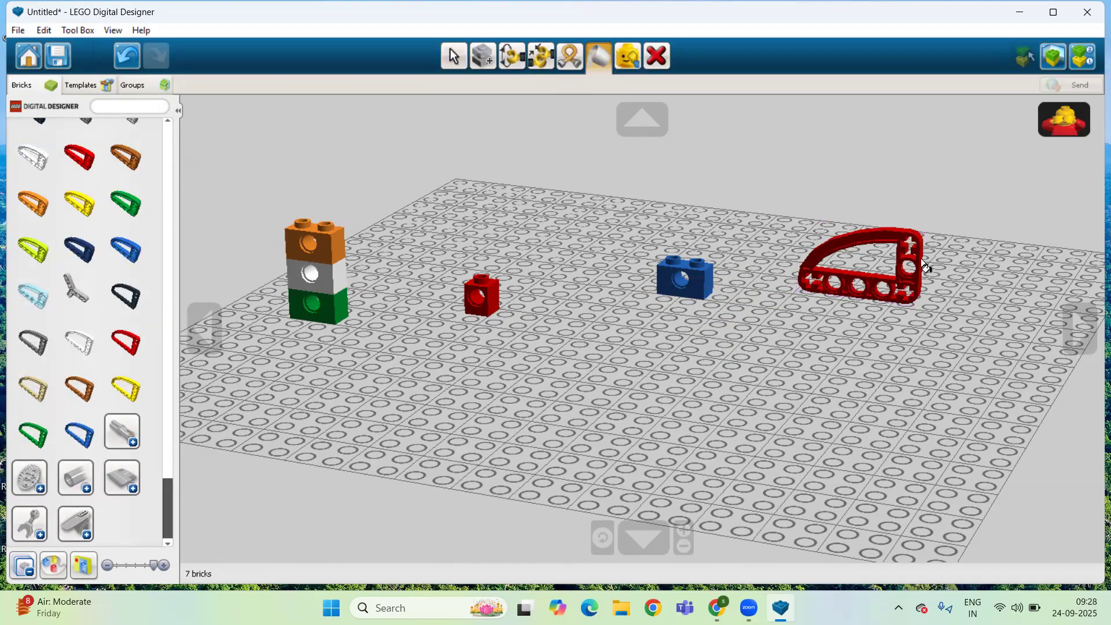
pyautogui.moveTo(917, 248)
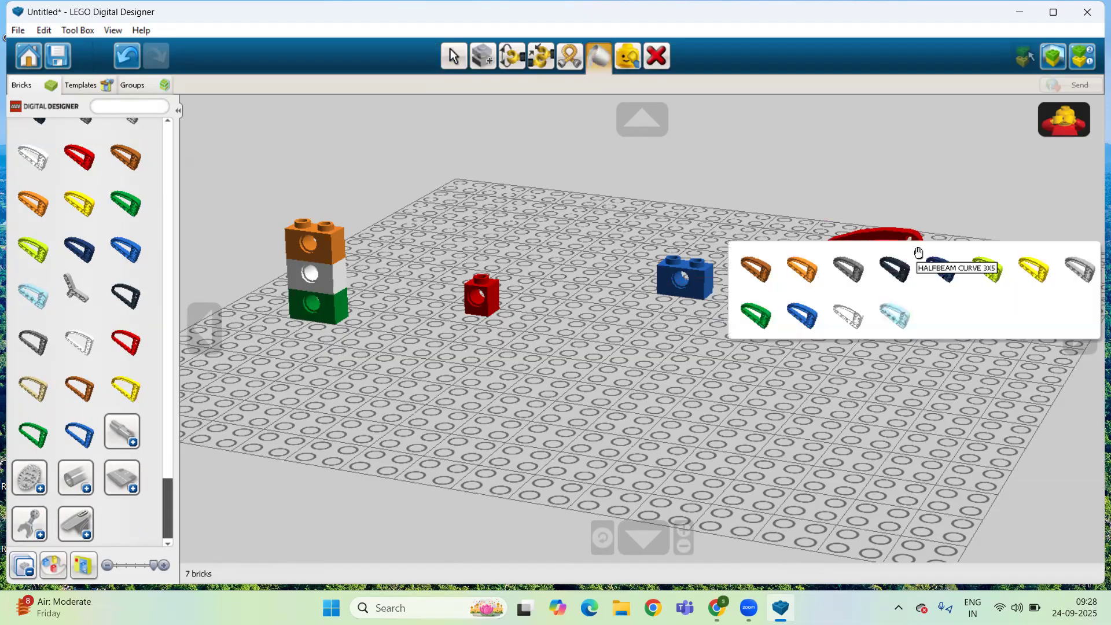
pyautogui.click(809, 276)
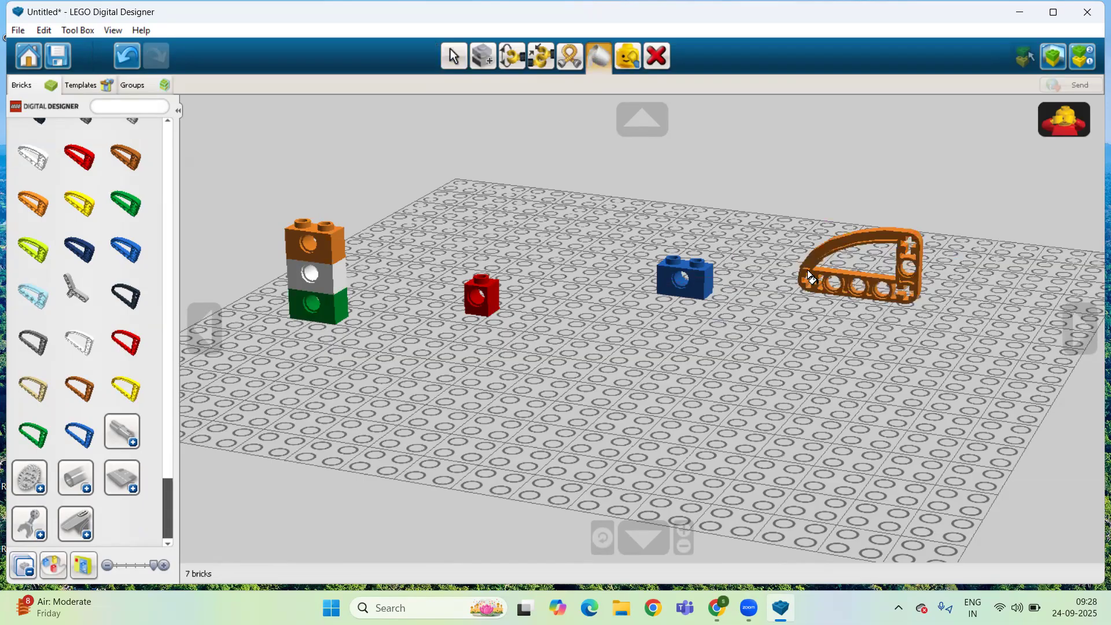
# Place a grey 1/2 Bush on the baseplate in front of the blue brick and paint it black.
pyautogui.click(118, 440)
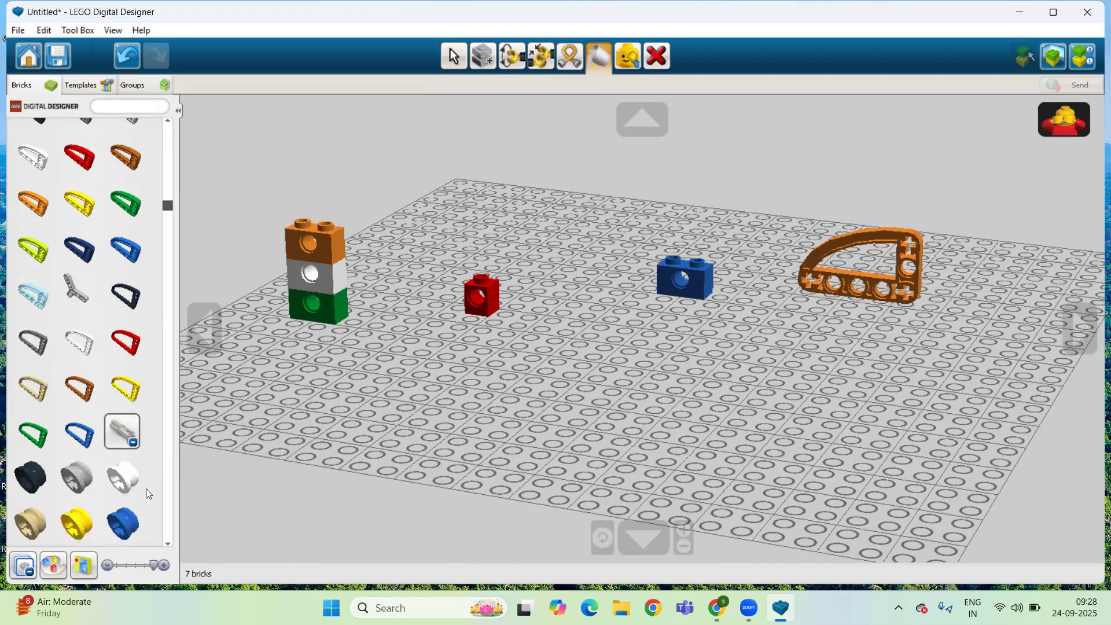
pyautogui.click(76, 477)
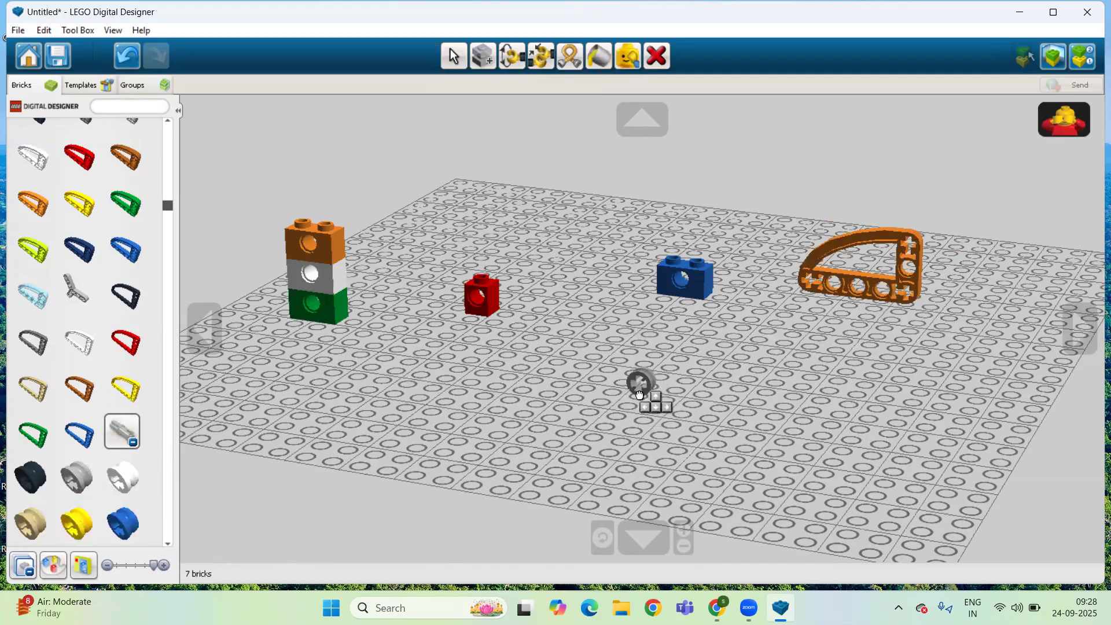
pyautogui.click(639, 395)
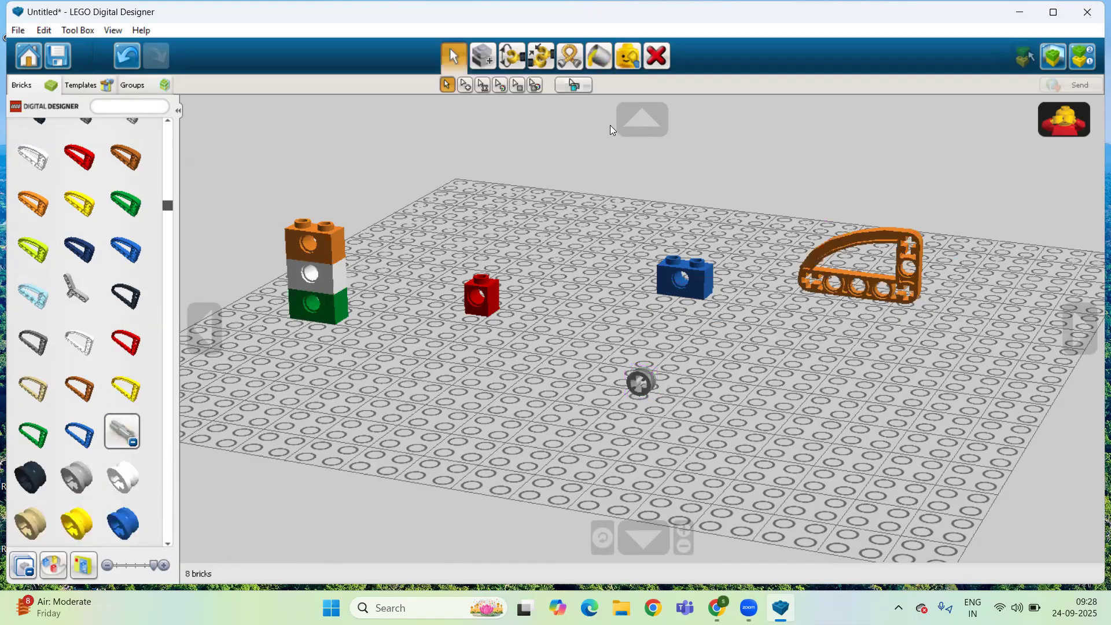
pyautogui.click(599, 56)
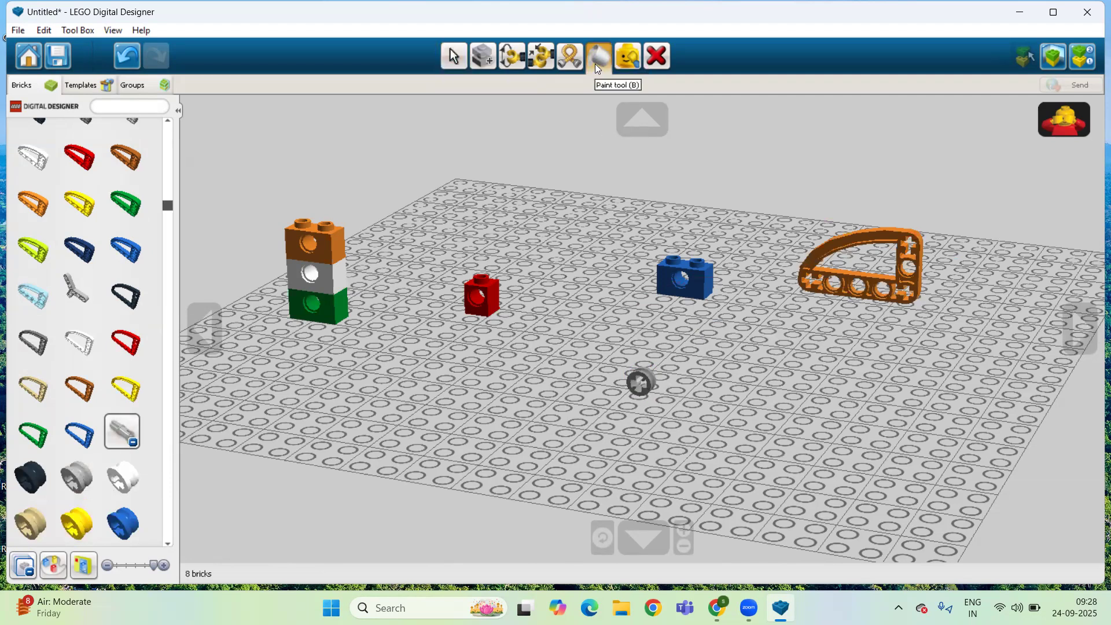
pyautogui.moveTo(646, 381)
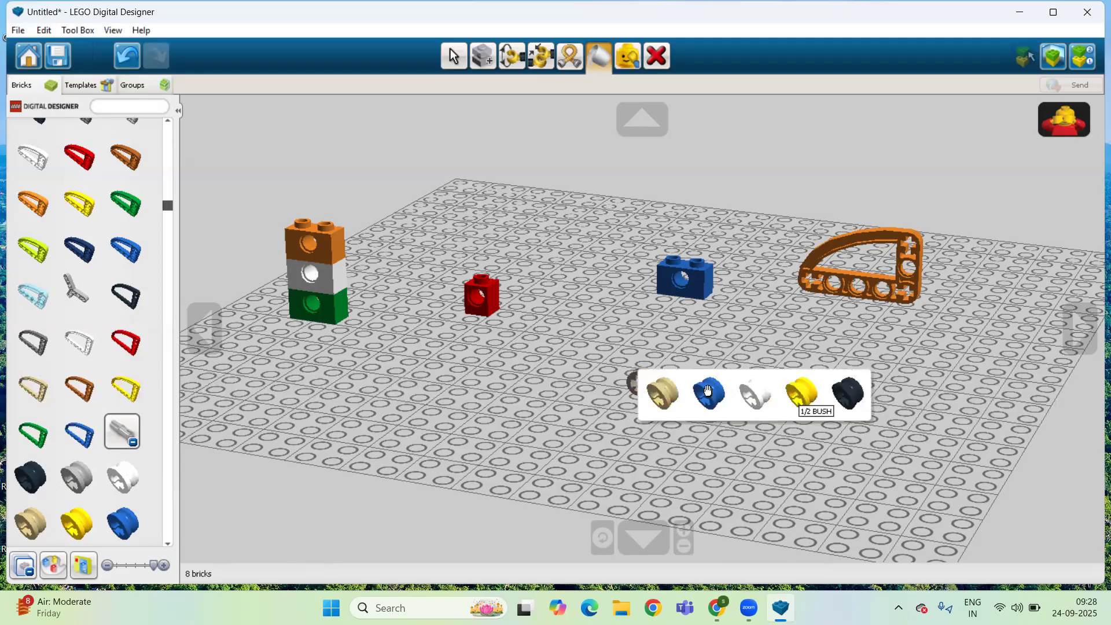
pyautogui.click(846, 393)
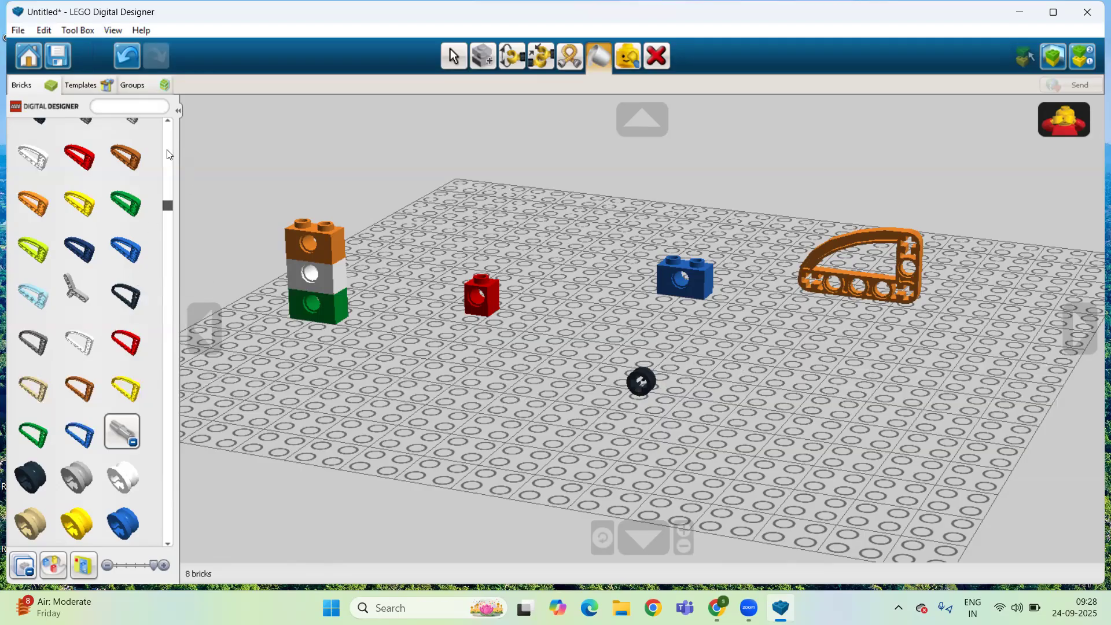
# Place a red Flowerhead on the baseplate behind the red brick and switch to the Paint tool.
pyautogui.scroll(10, 138, 171)
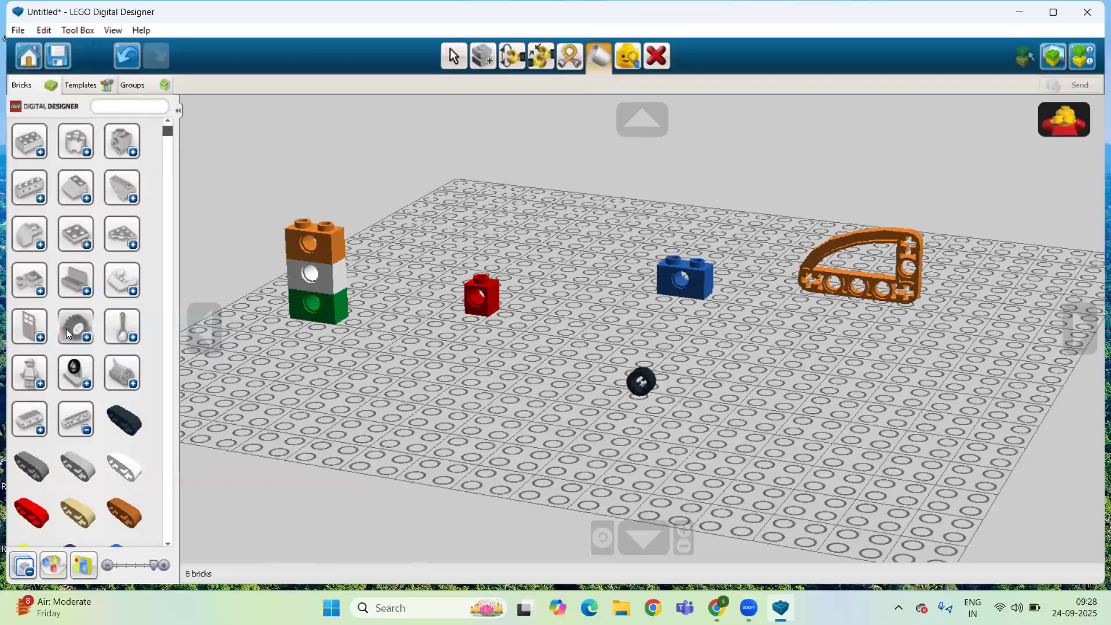
pyautogui.click(117, 330)
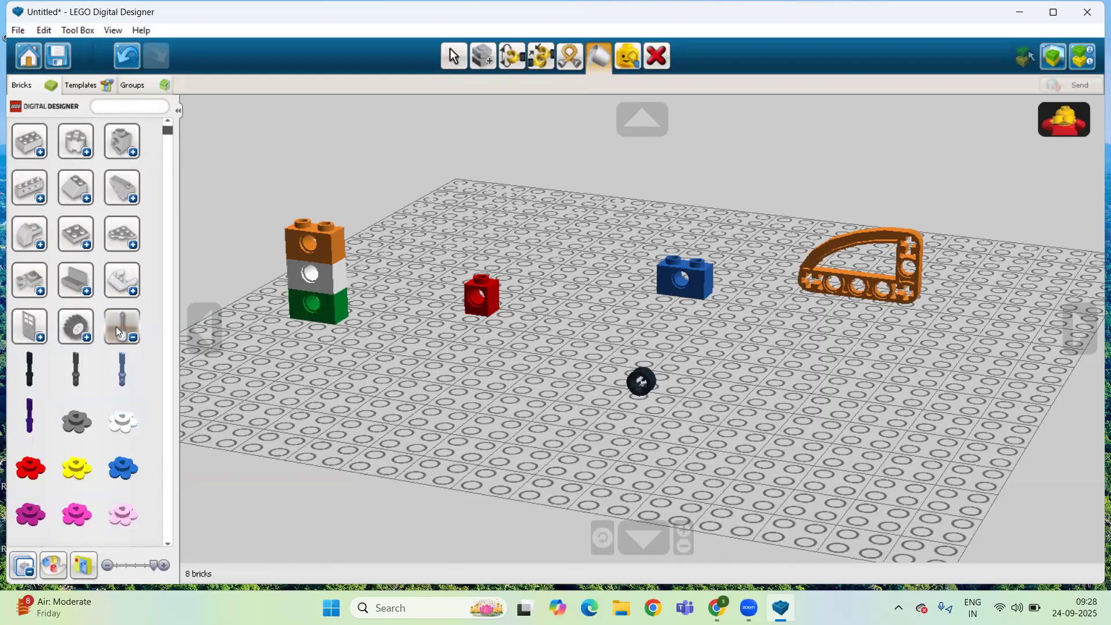
pyautogui.click(30, 467)
pyautogui.click(525, 234)
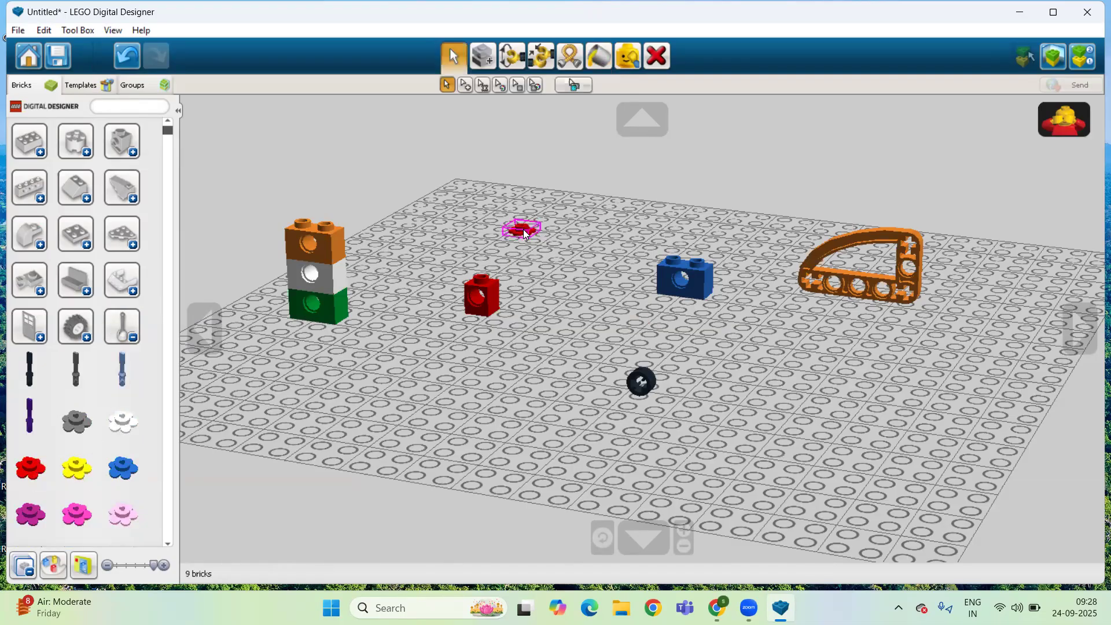
pyautogui.click(525, 234)
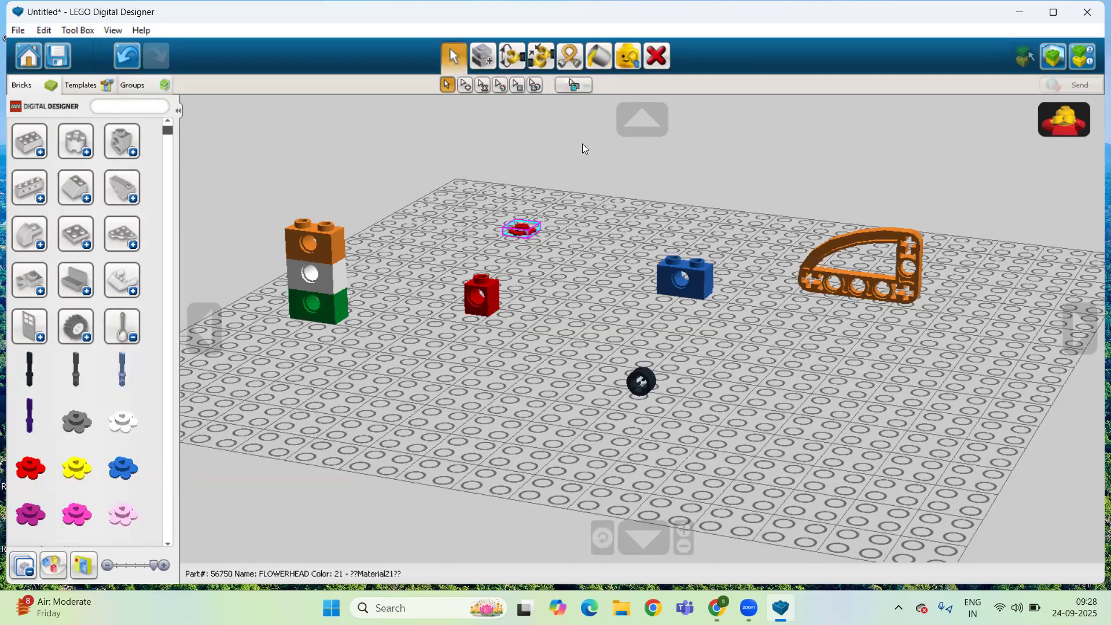
pyautogui.click(599, 56)
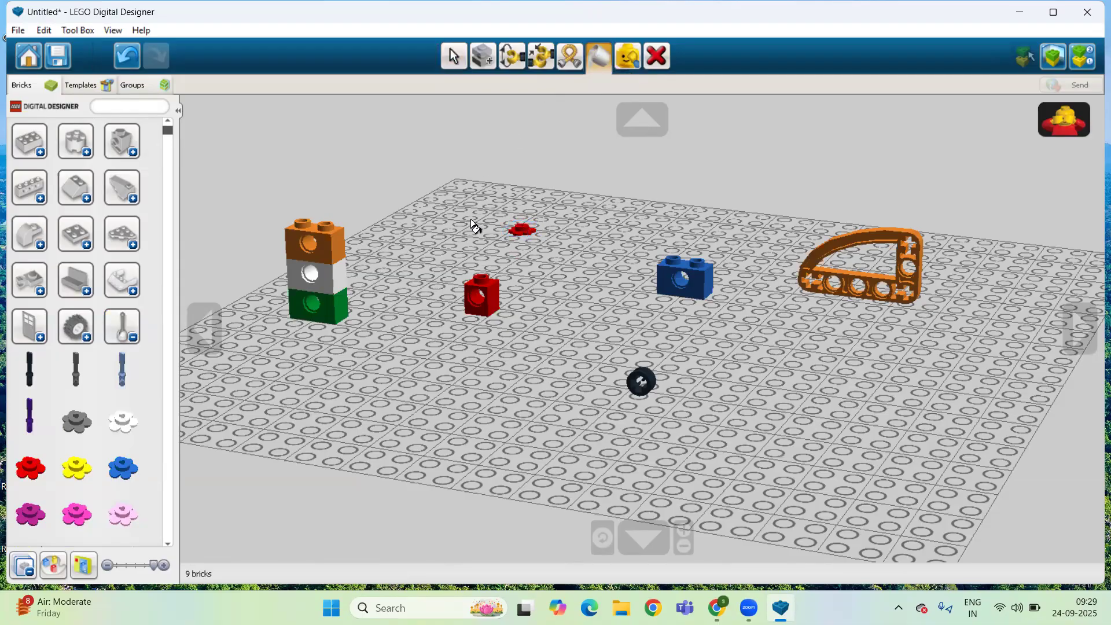
# Recolour the red Flowerhead behind the red brick light pink.
pyautogui.click(523, 226)
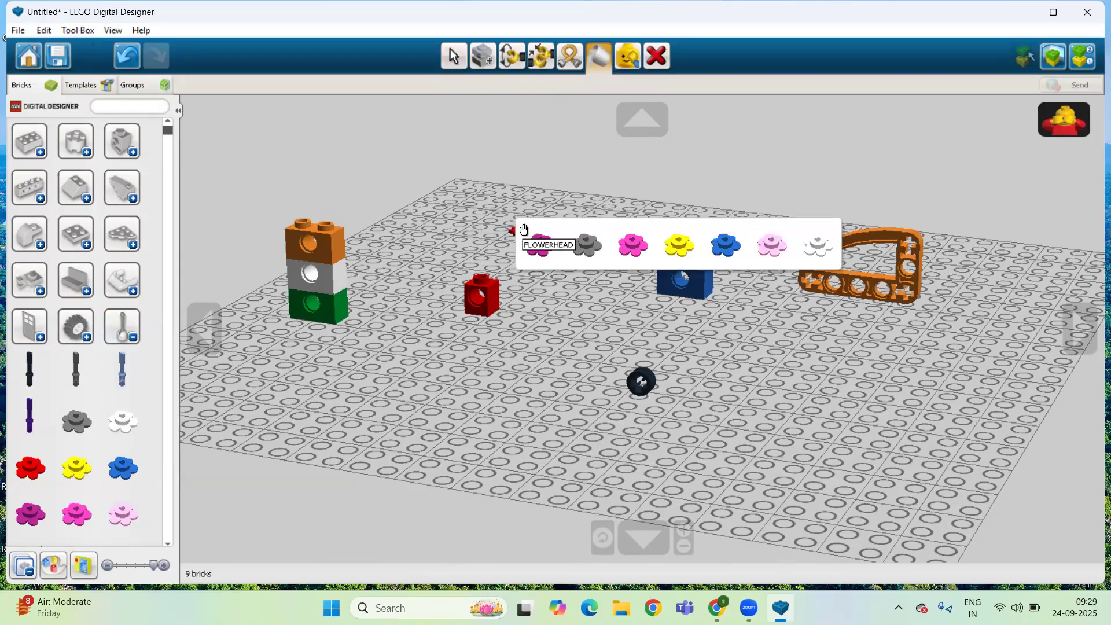
pyautogui.click(771, 243)
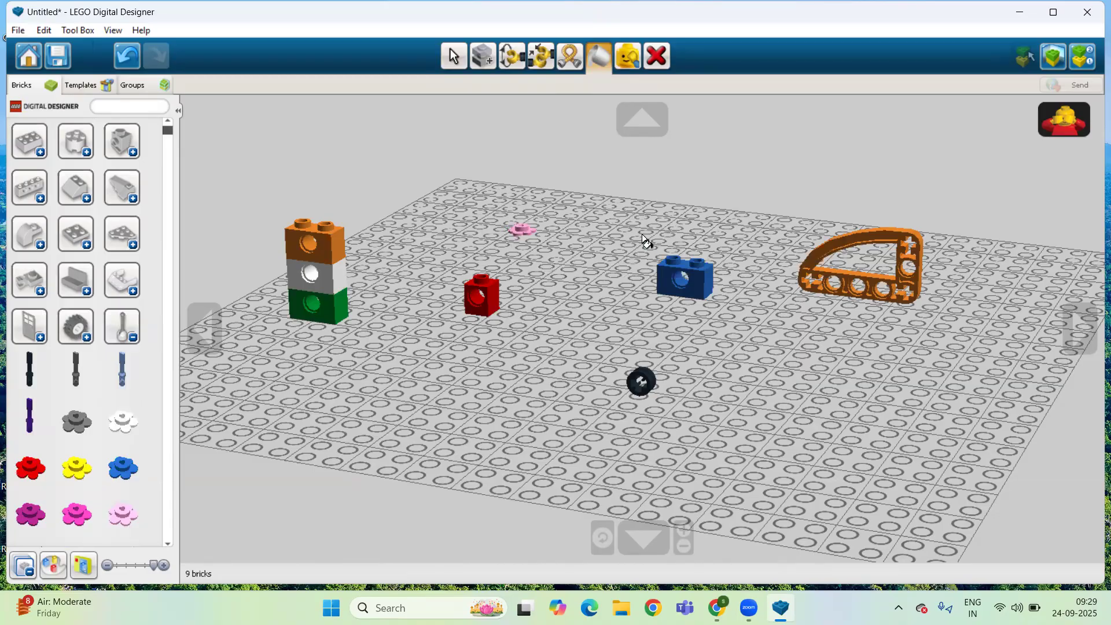
pyautogui.moveTo(889, 359); pyautogui.dragTo(848, 402, button='right')
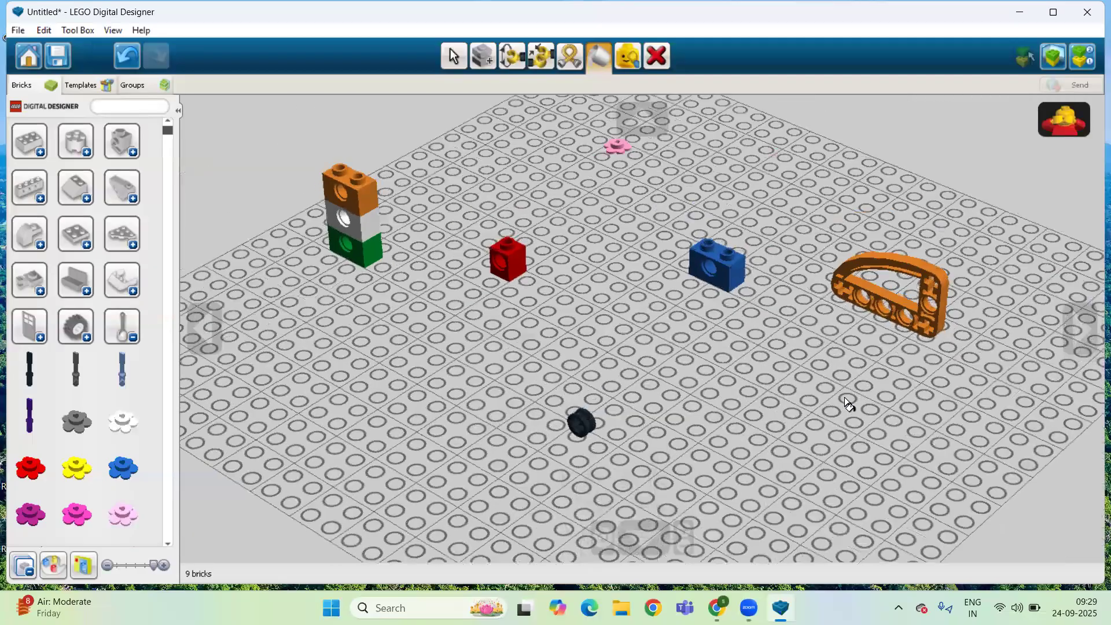
# Find the black Chassis 4X7 among the wheel parts and place it on the baseplate in front of the blue brick.
pyautogui.click(73, 328)
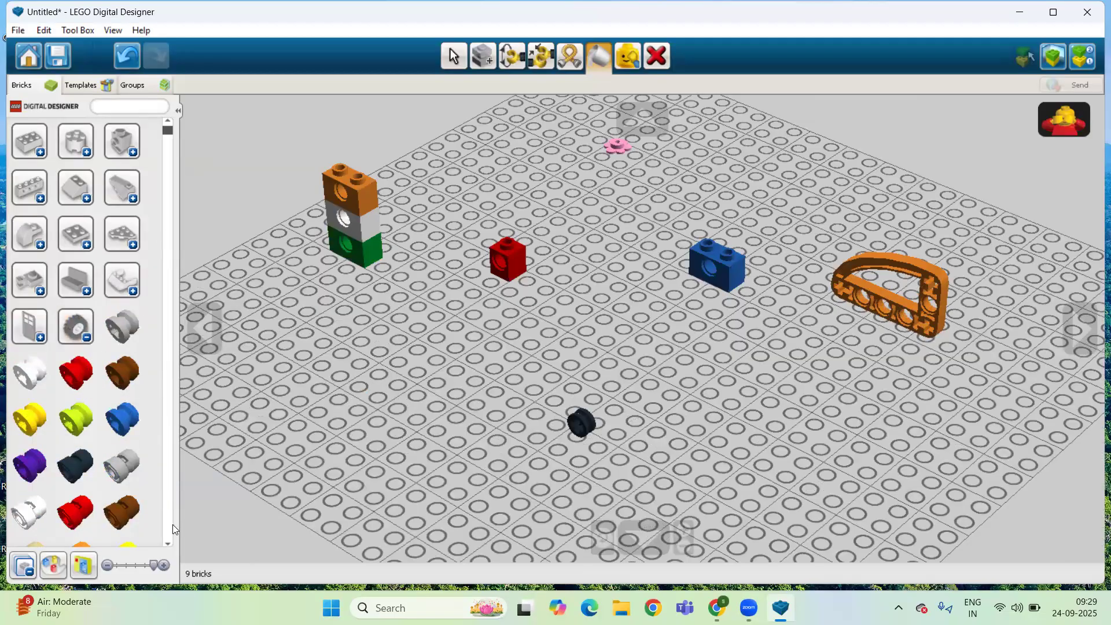
pyautogui.scroll(-5, 162, 520)
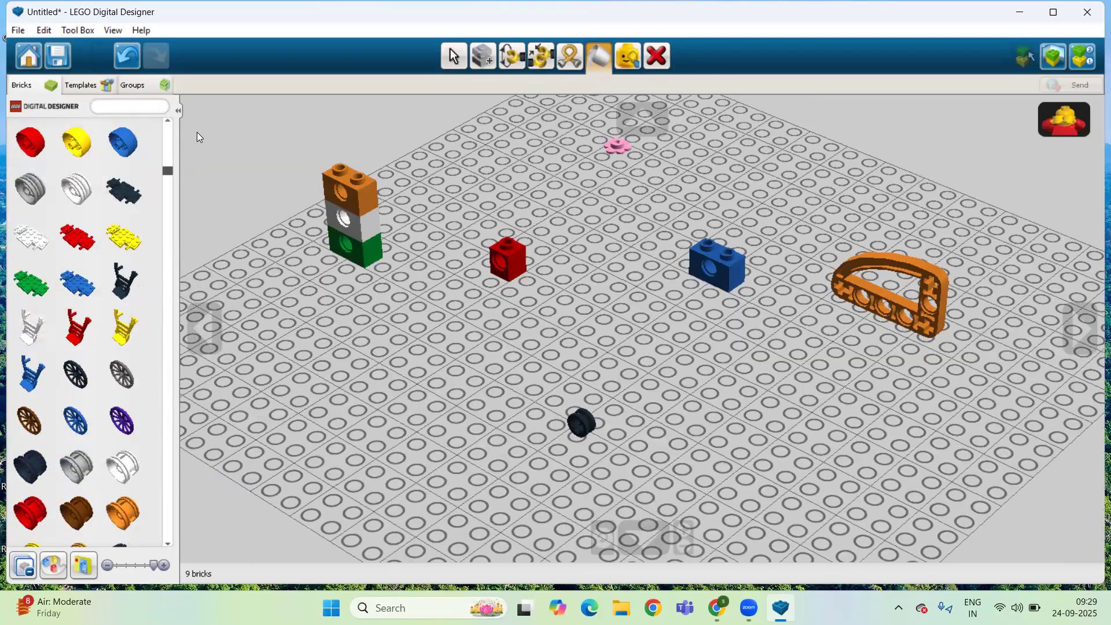
pyautogui.click(123, 193)
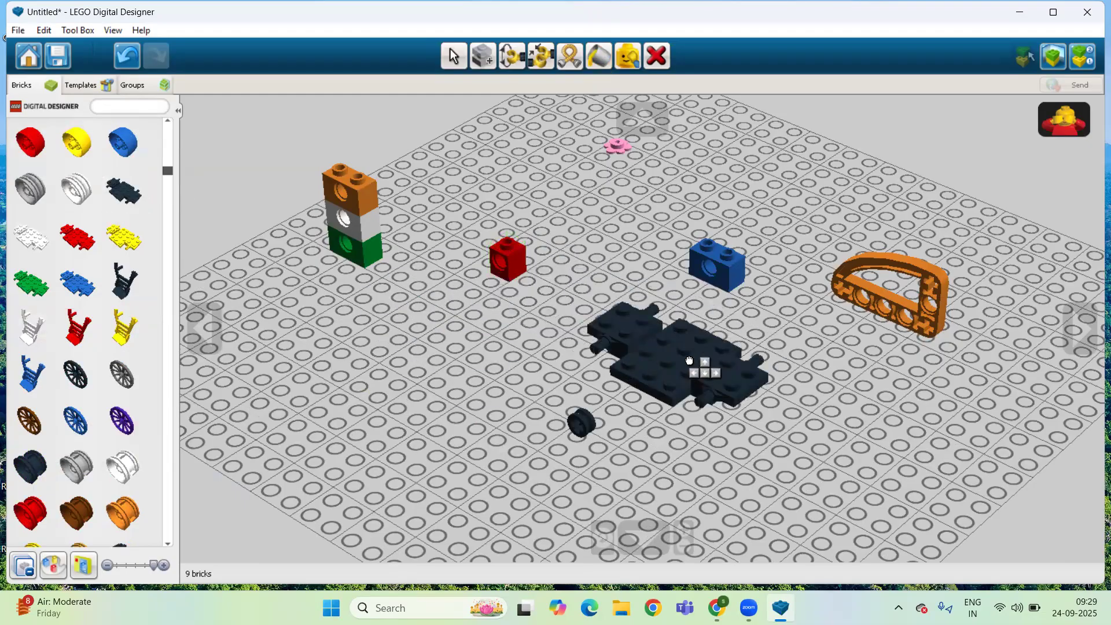
pyautogui.click(671, 373)
# Recolour the black chassis white with the Paint tool.
pyautogui.click(599, 56)
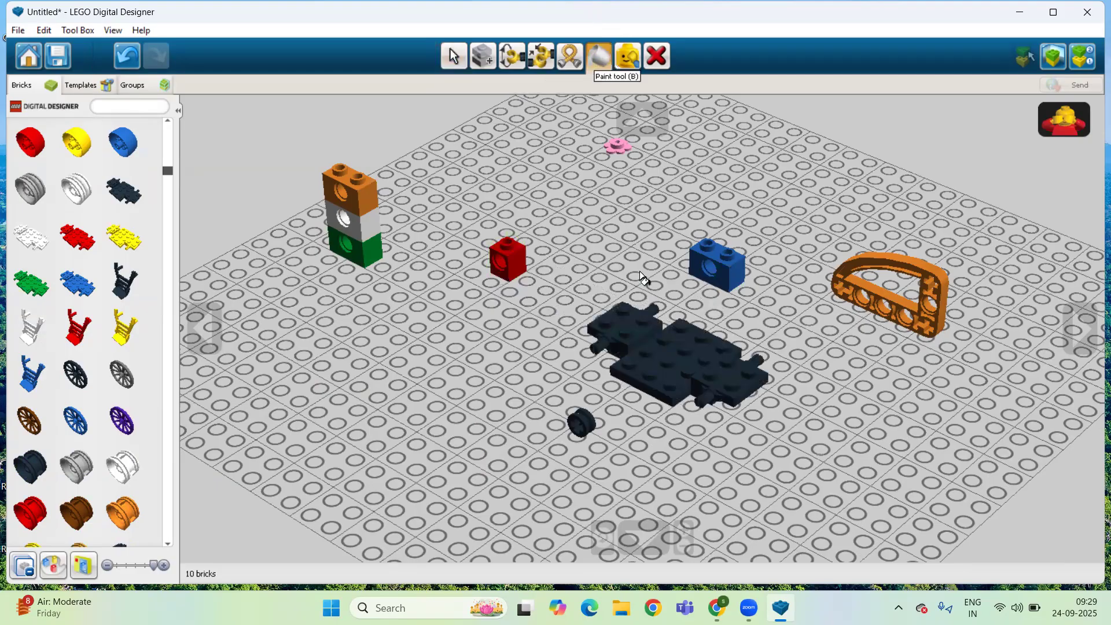
pyautogui.moveTo(656, 386)
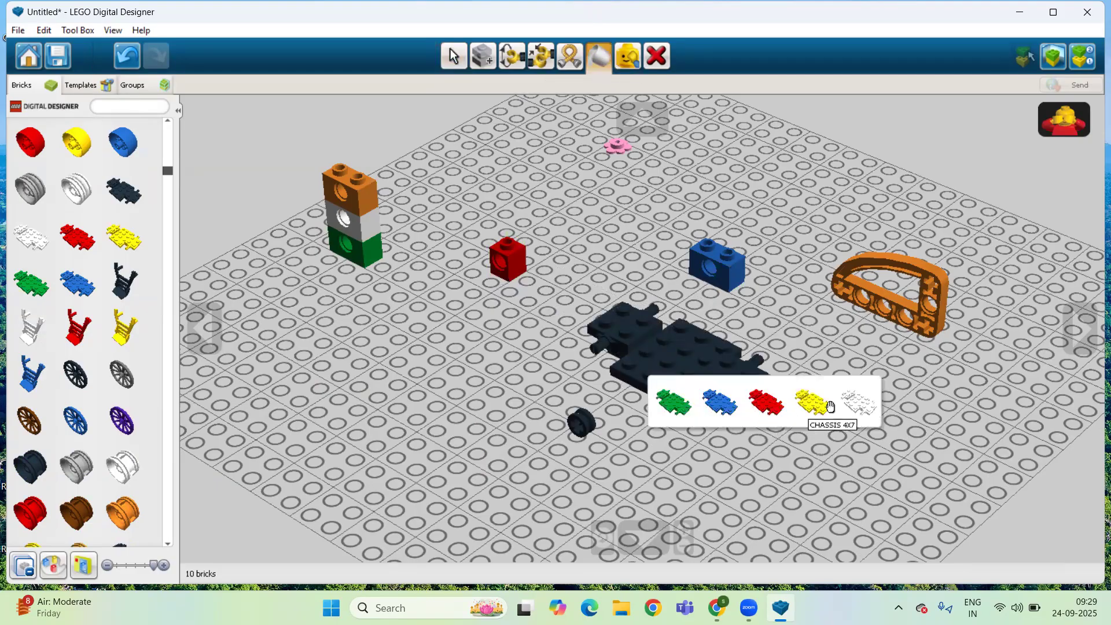
pyautogui.click(859, 404)
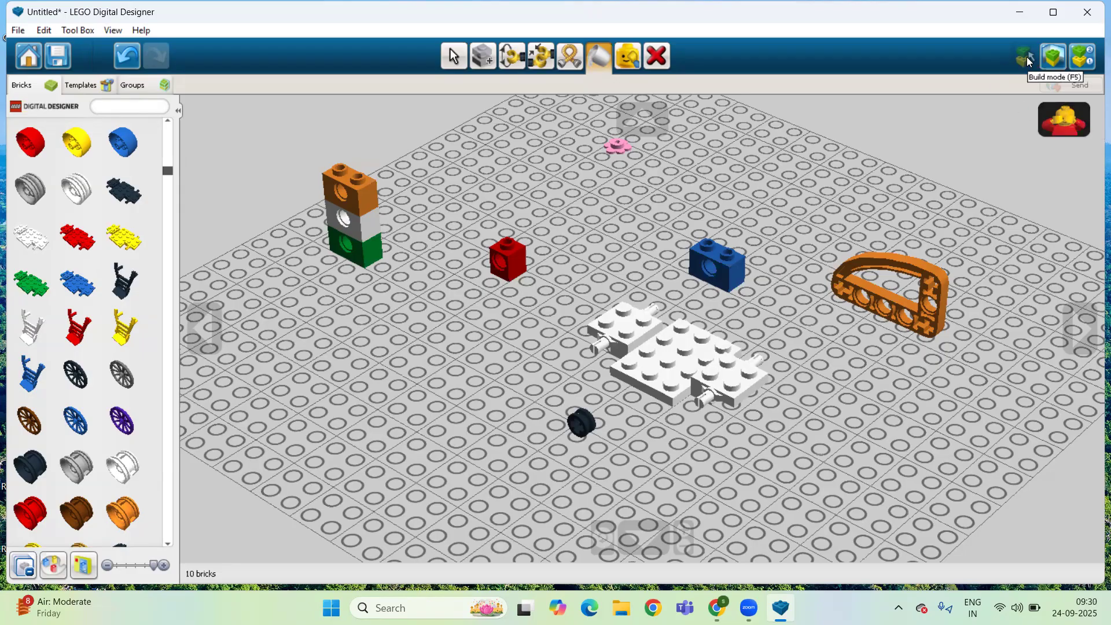
# Change the View mode background to the green rocky terrain, and open the screenshot saving dialog and close it without saving.
pyautogui.click(1059, 59)
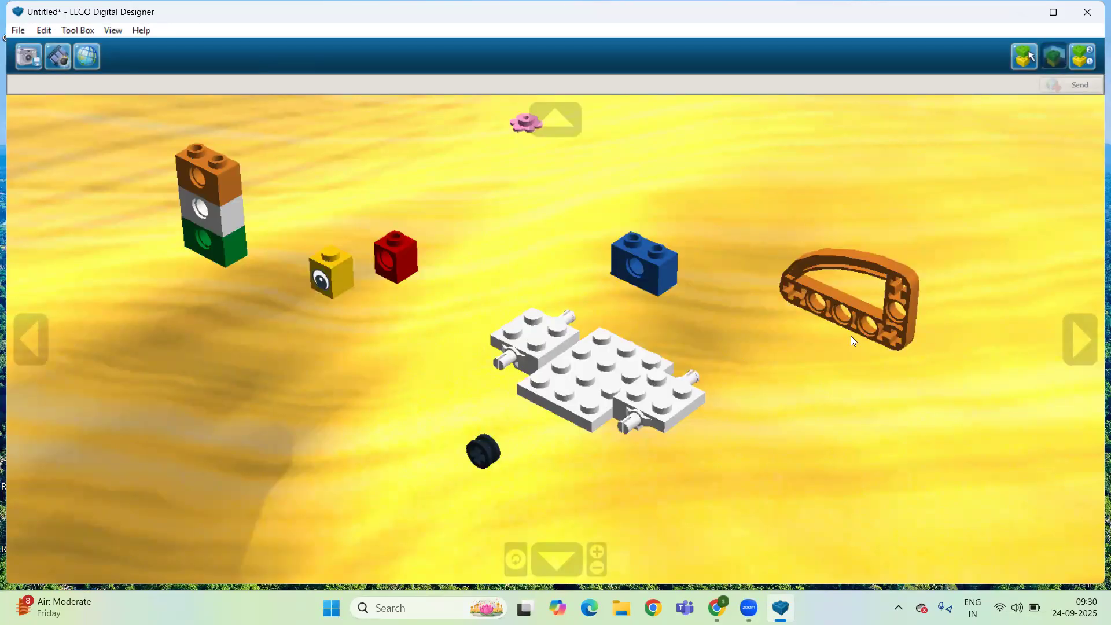
pyautogui.click(85, 66)
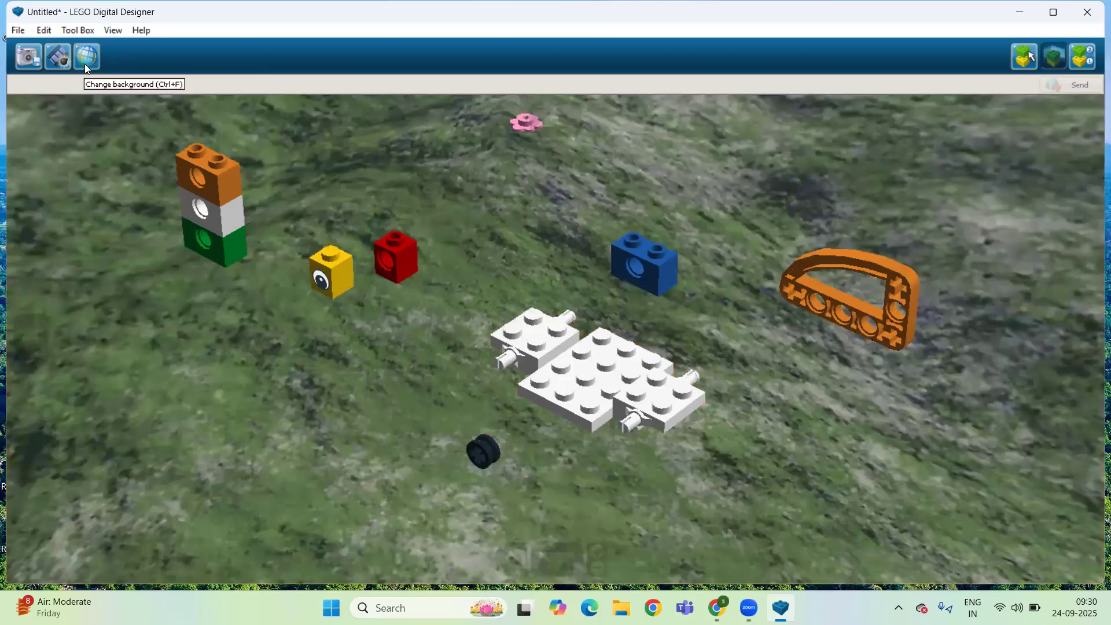
pyautogui.click(26, 61)
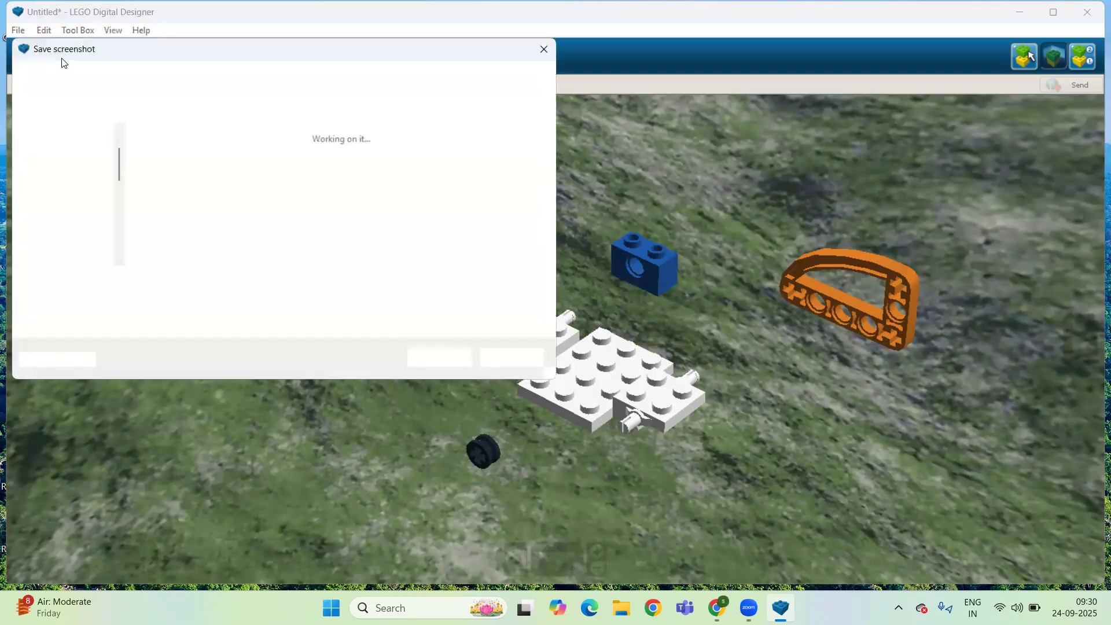
pyautogui.click(544, 42)
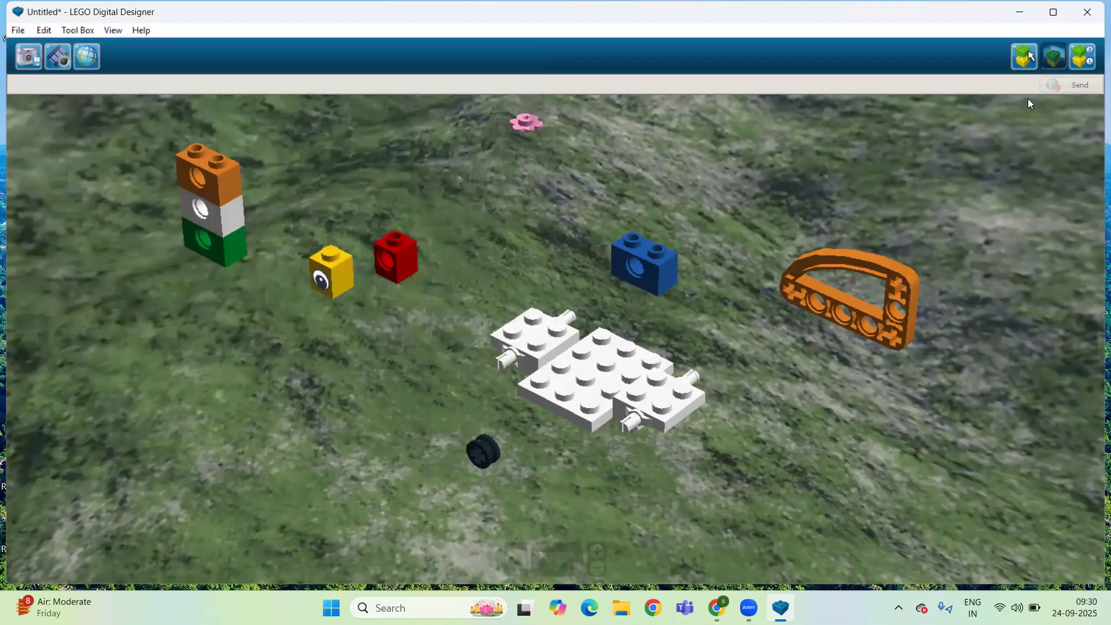
# Generate the building guide for the model and play it forward brick by brick to step 8.
pyautogui.click(1082, 55)
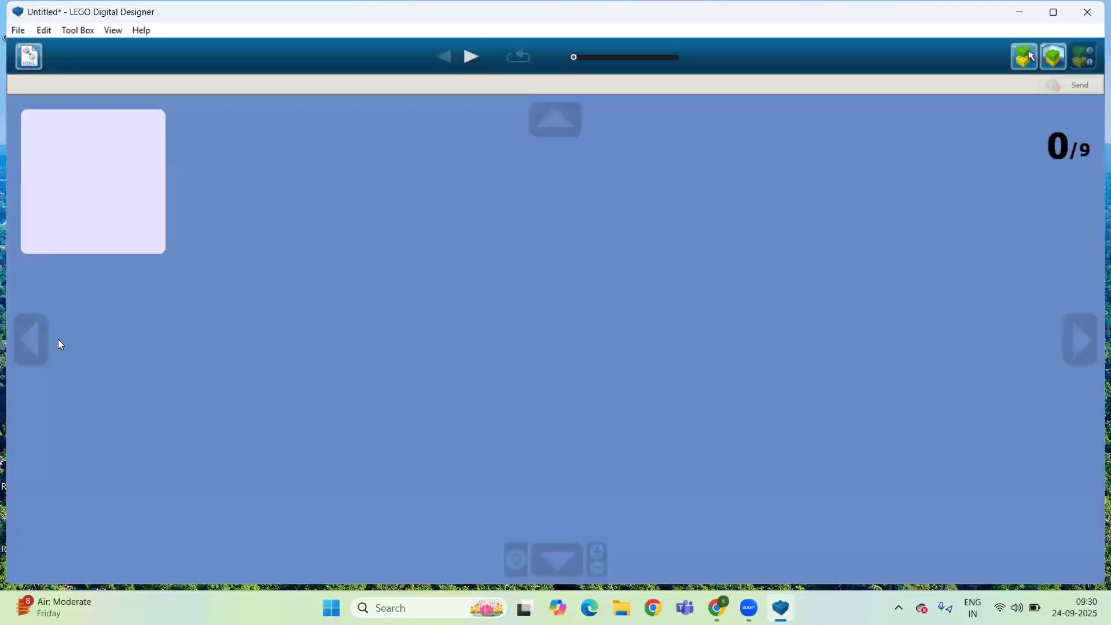
pyautogui.click(470, 58)
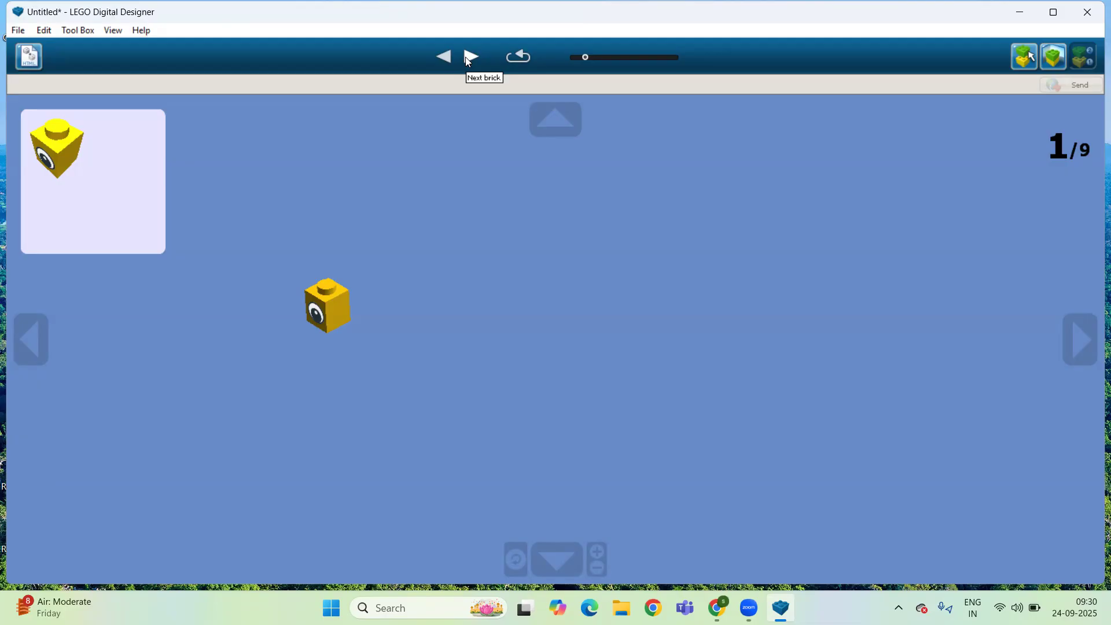
pyautogui.click(468, 60)
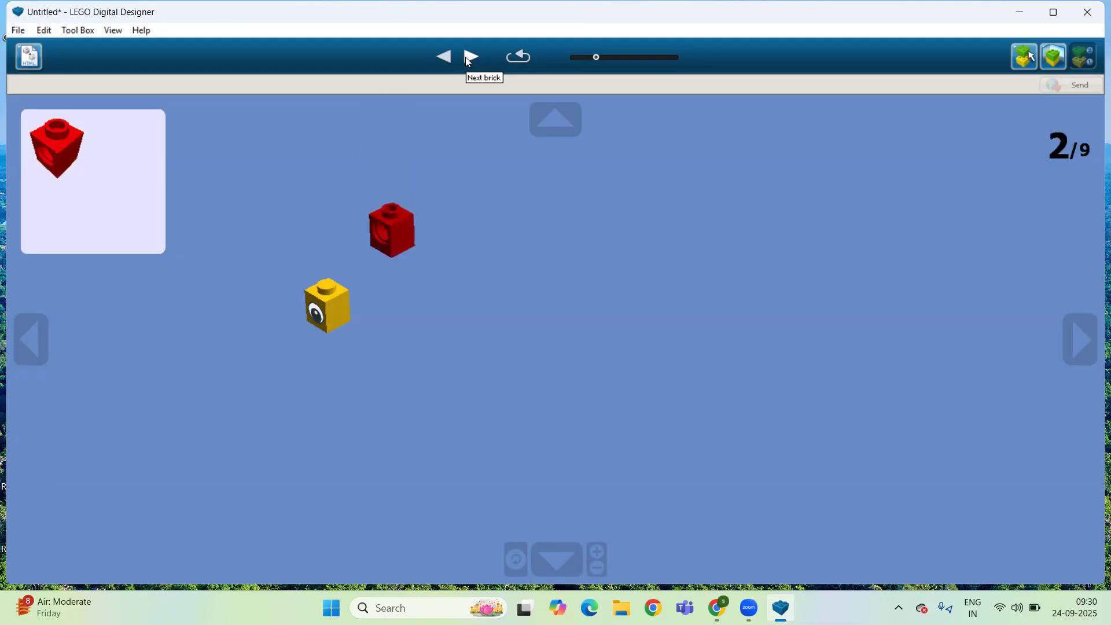
pyautogui.click(471, 57)
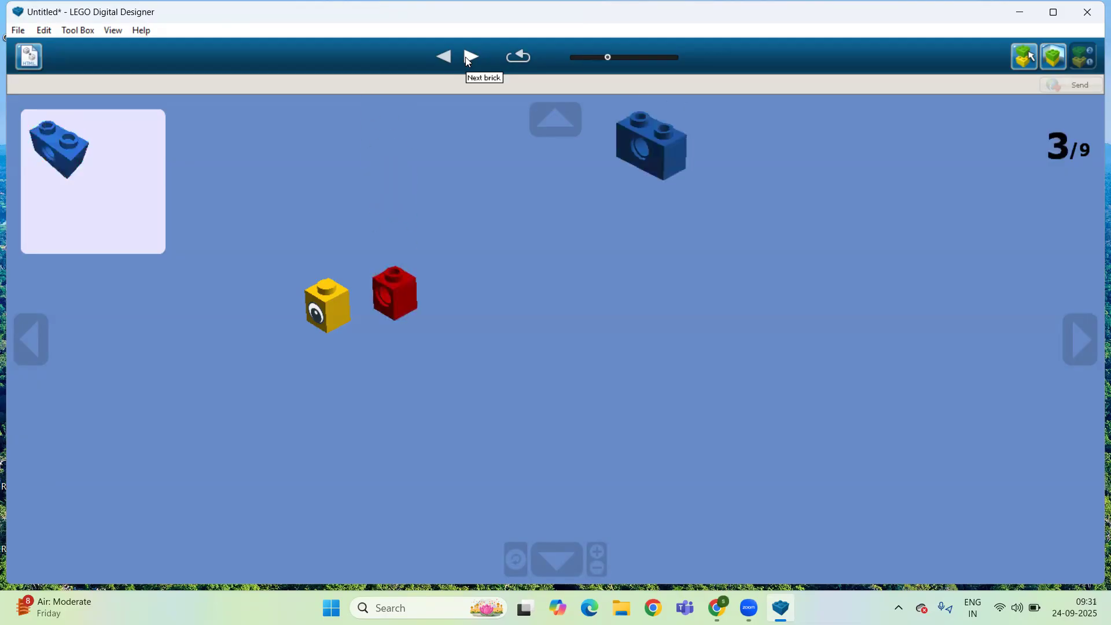
pyautogui.click(469, 60)
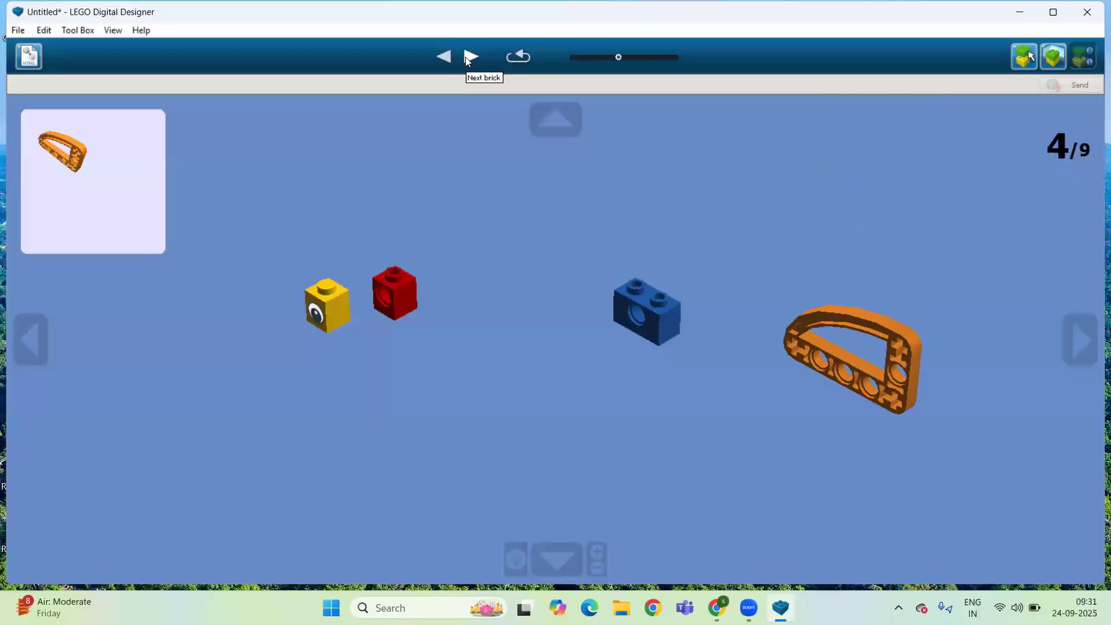
pyautogui.click(469, 60)
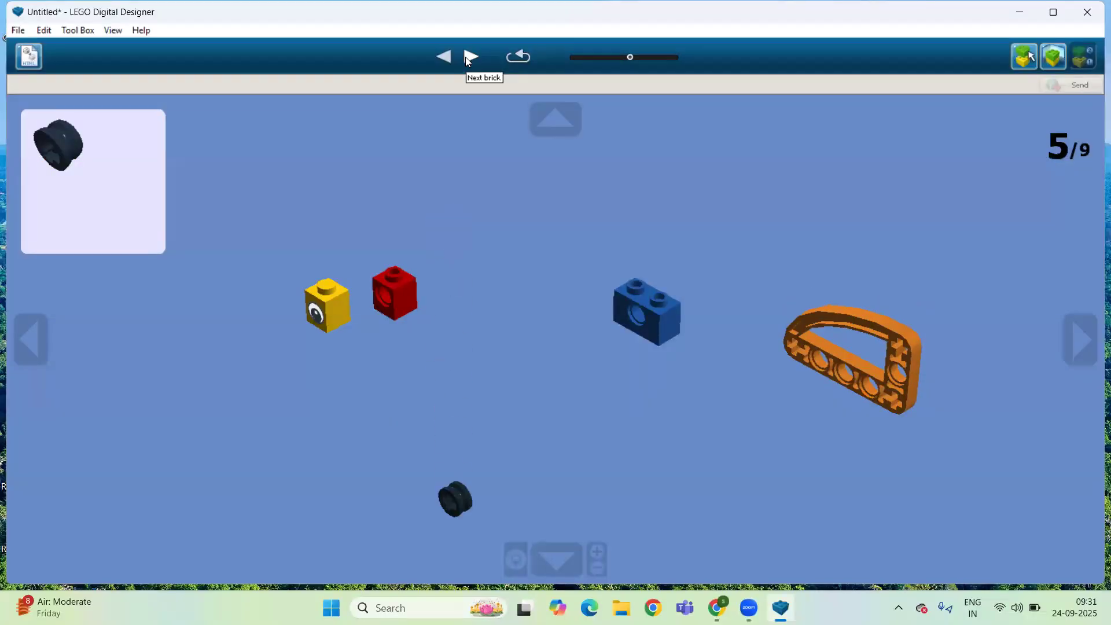
pyautogui.click(469, 61)
pyautogui.click(469, 60)
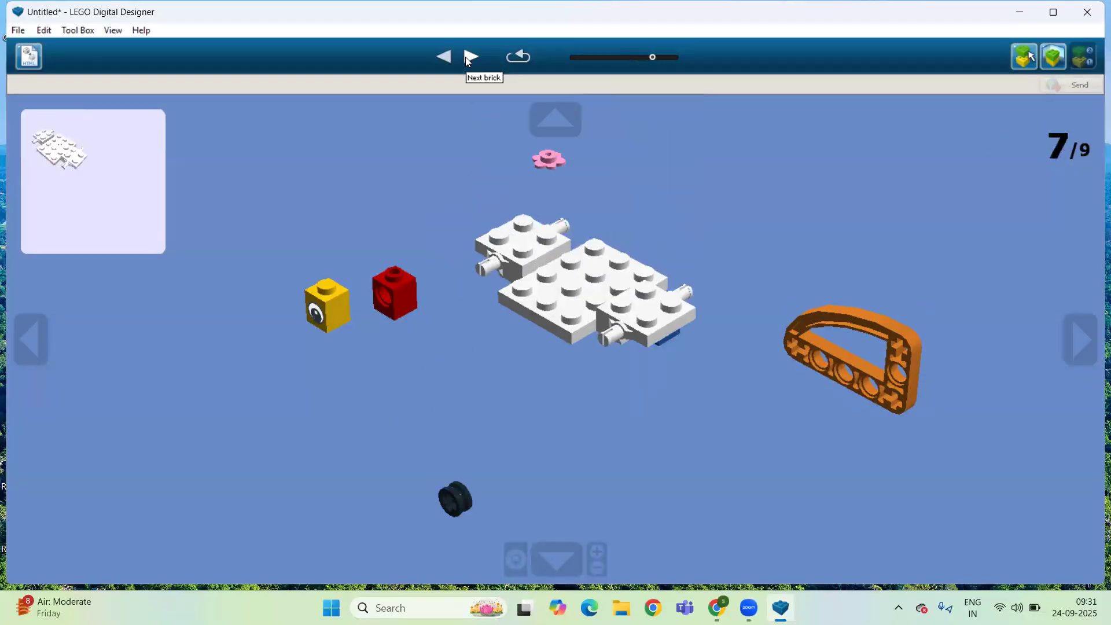
pyautogui.click(468, 60)
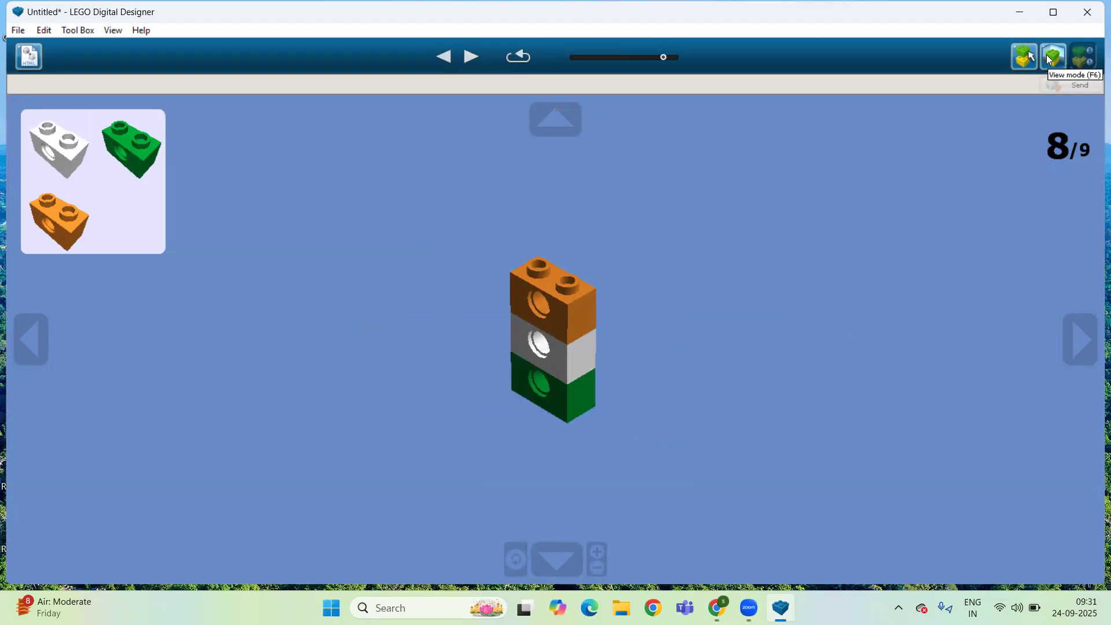
# Return to Build mode and delete all the parts from the baseplate one by one, finishing with the Single Selection tool active.
pyautogui.click(1027, 59)
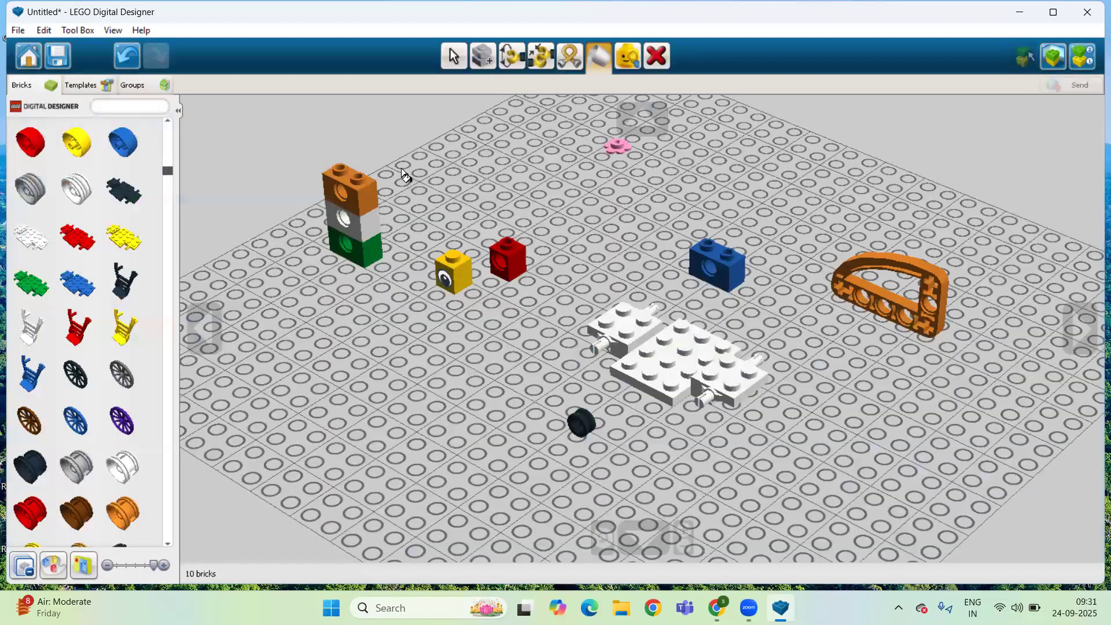
pyautogui.click(660, 68)
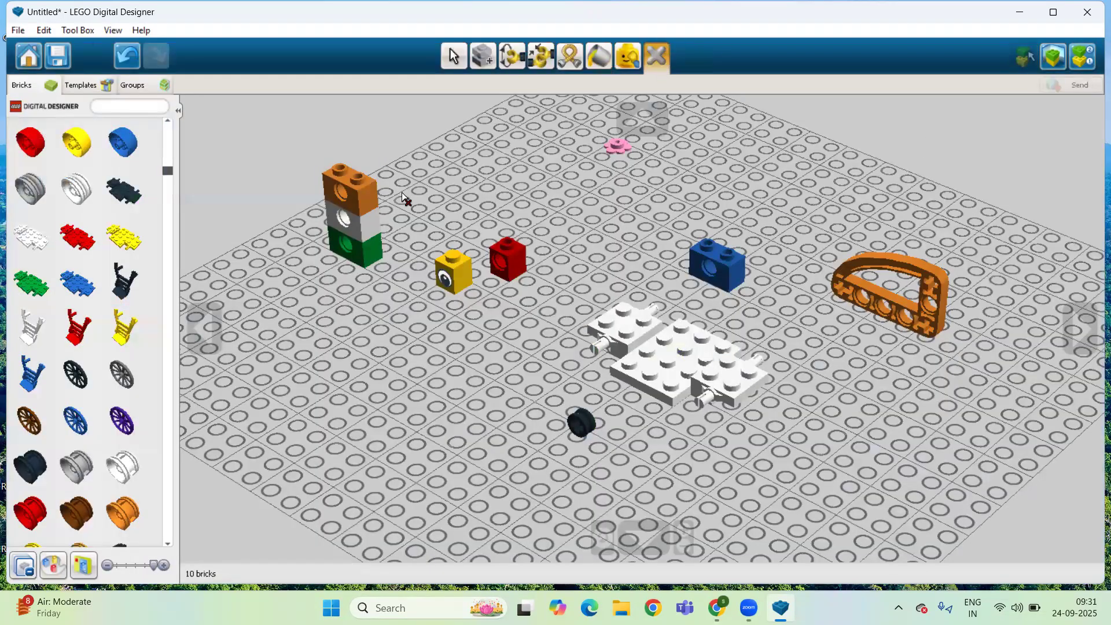
pyautogui.click(374, 191)
pyautogui.click(352, 210)
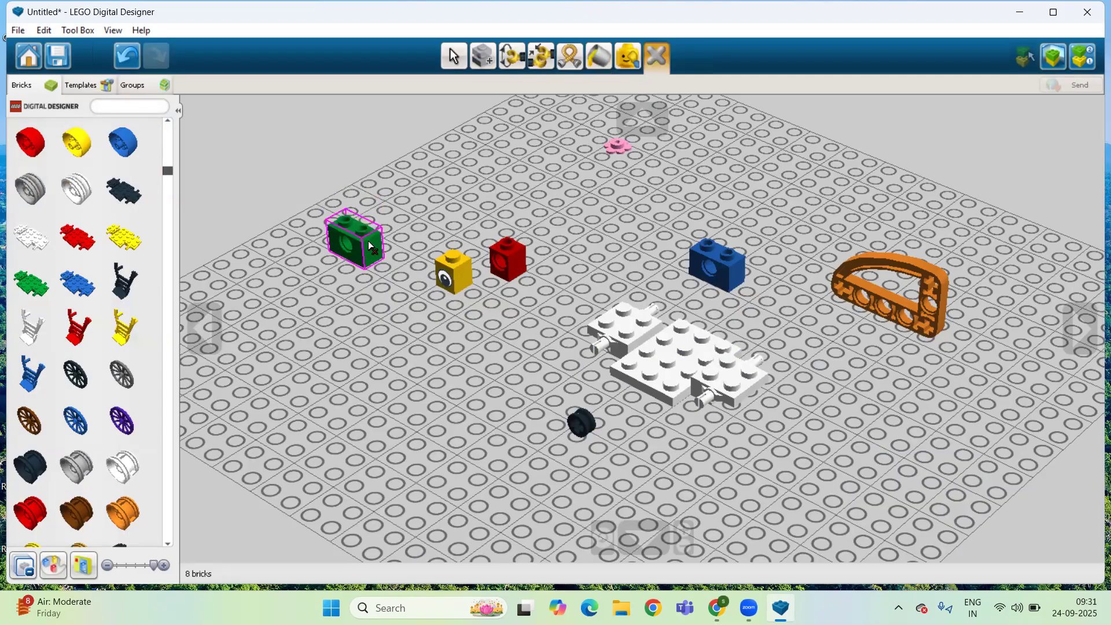
pyautogui.click(357, 246)
pyautogui.click(455, 258)
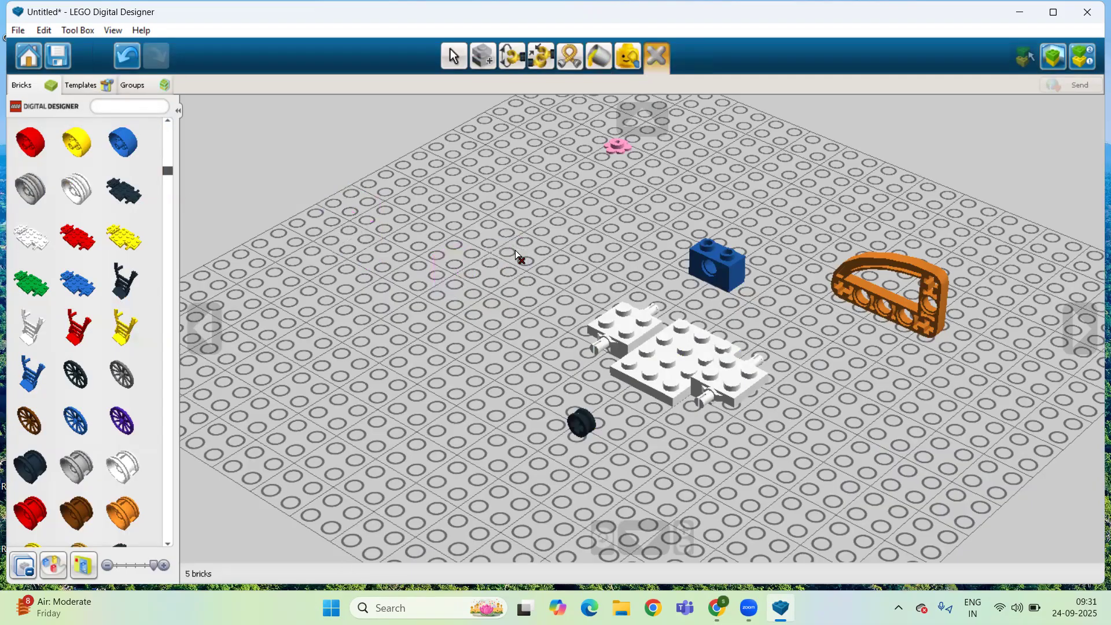
pyautogui.click(622, 154)
pyautogui.click(691, 253)
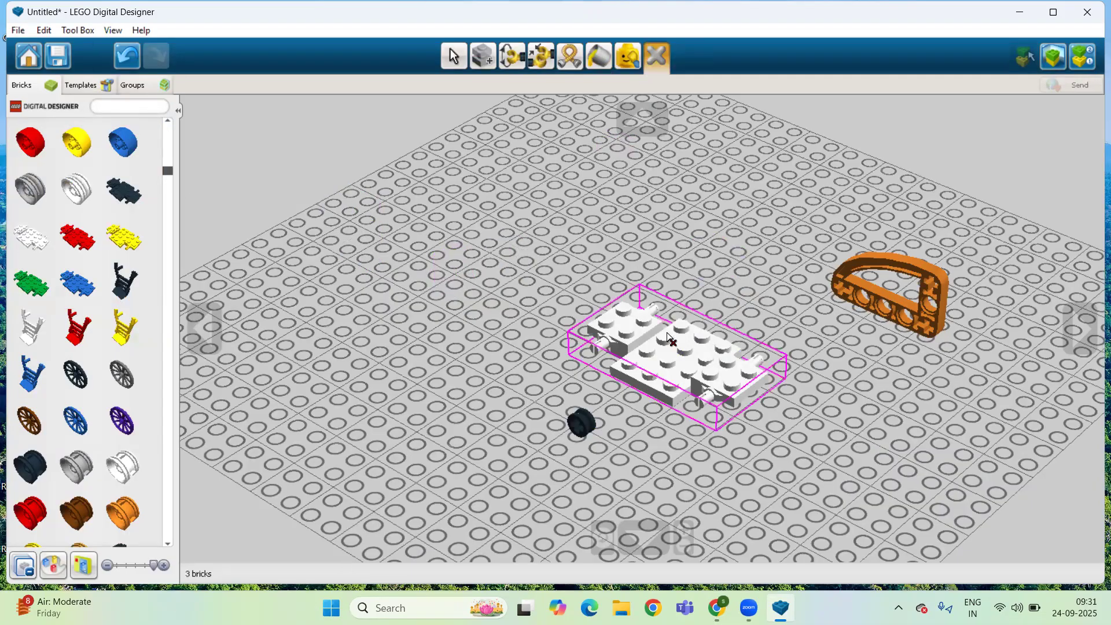
pyautogui.click(666, 332)
pyautogui.click(580, 422)
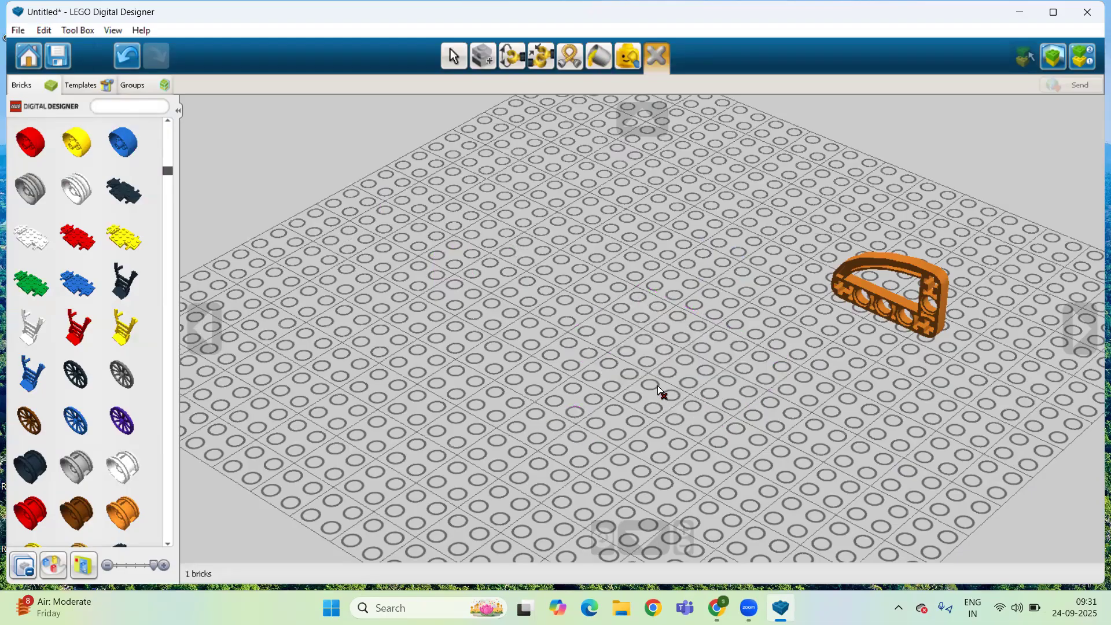
pyautogui.click(858, 301)
pyautogui.click(456, 67)
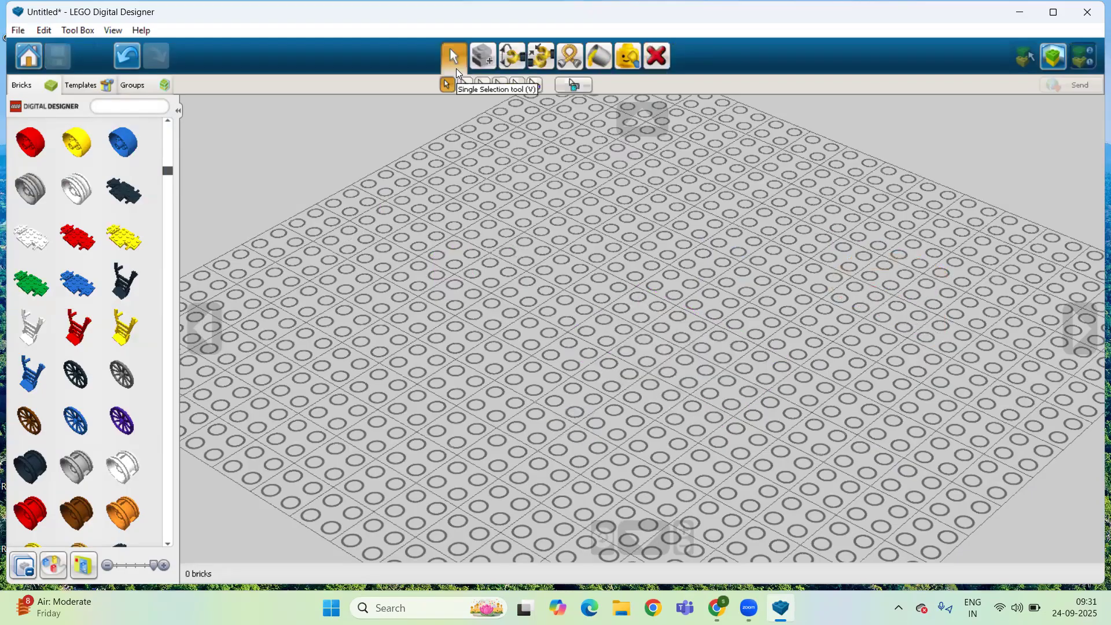
# Find the purple Brick 2X3 in the basic bricks category and place it towards the back of the empty baseplate.
pyautogui.click(170, 133)
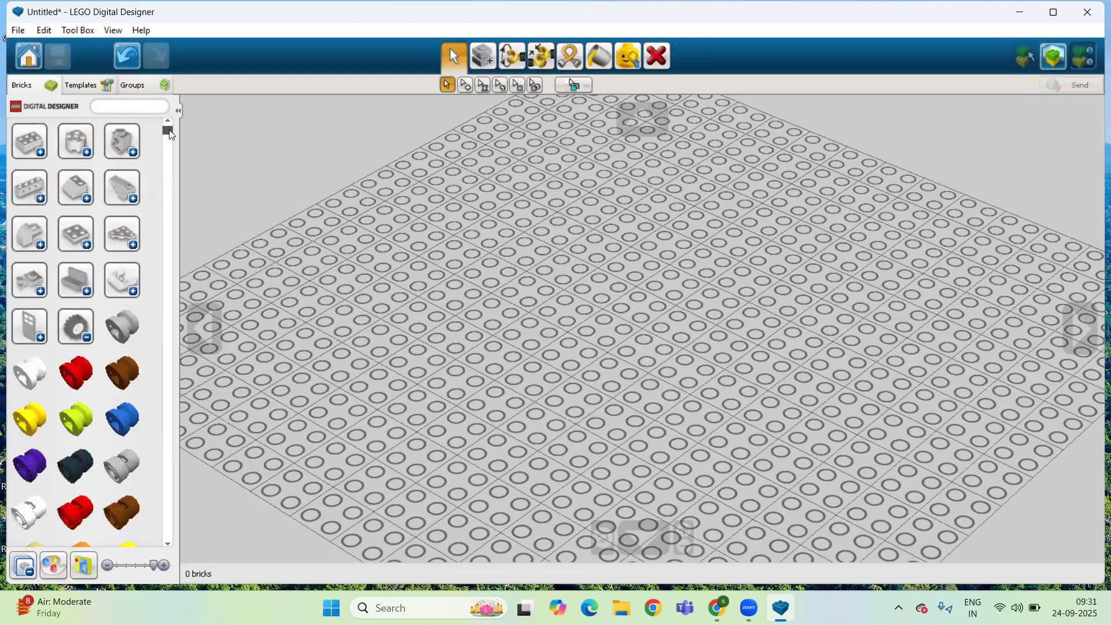
pyautogui.click(30, 141)
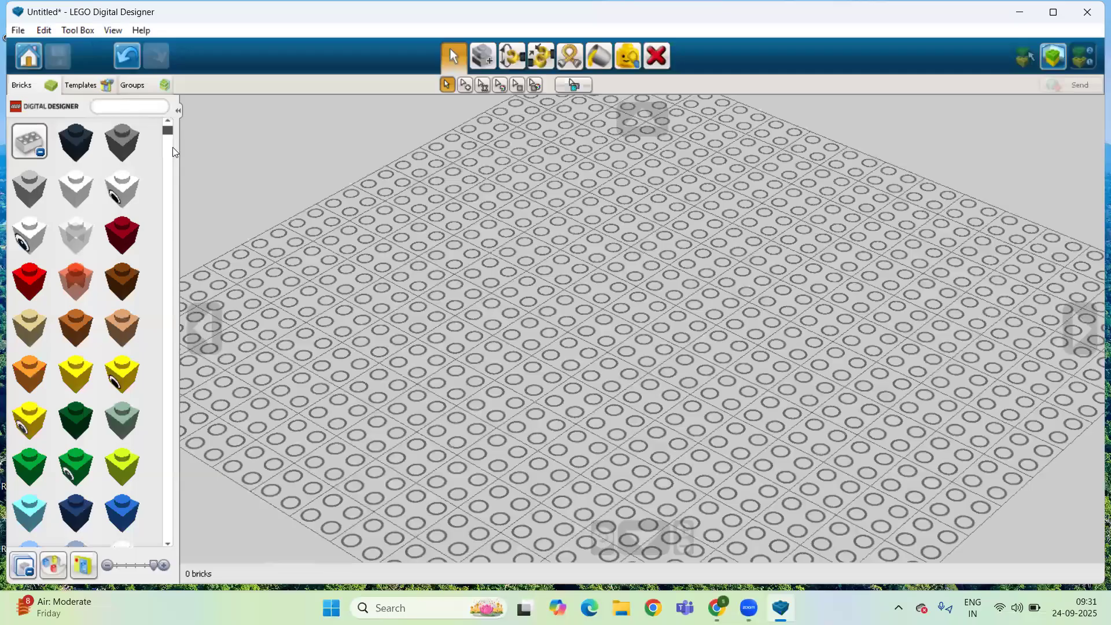
pyautogui.scroll(-10, 173, 151)
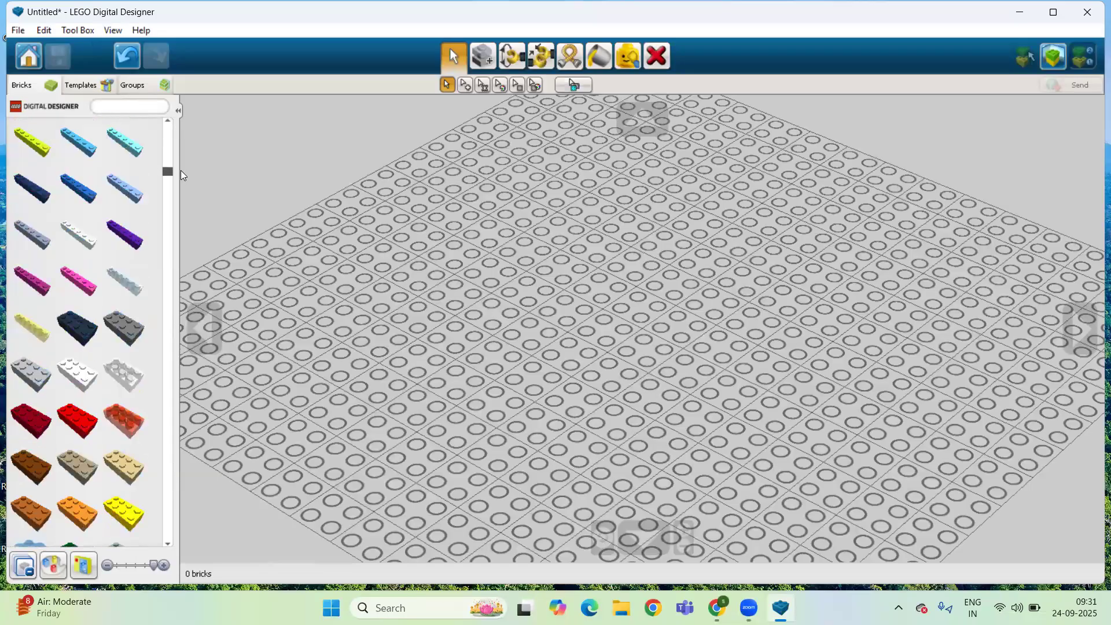
pyautogui.scroll(-3, 184, 183)
pyautogui.scroll(4, 181, 180)
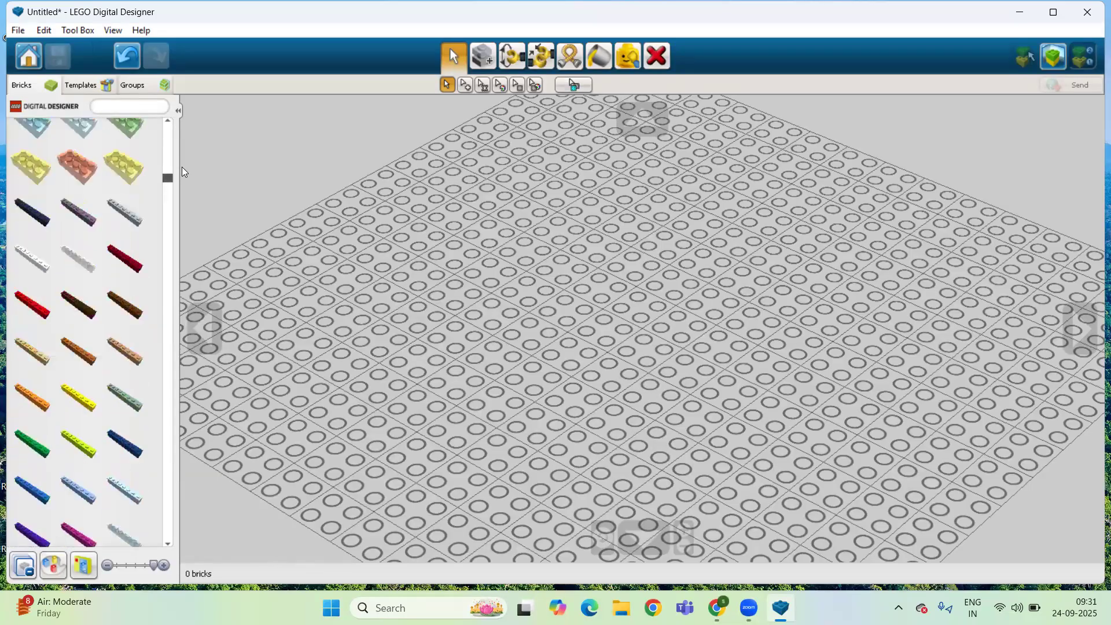
pyautogui.click(77, 137)
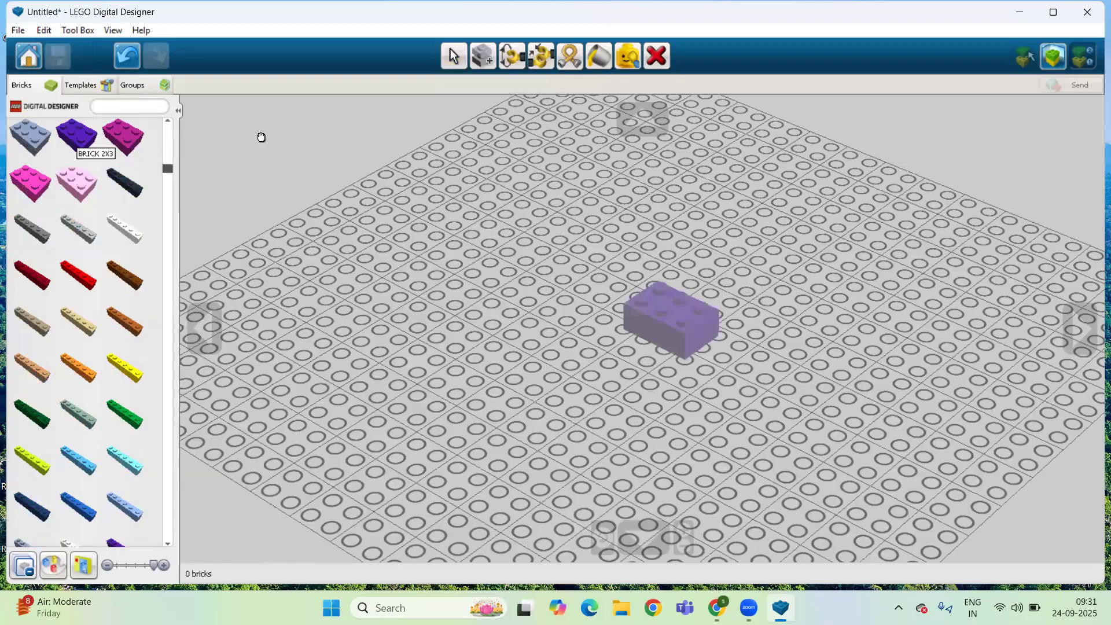
pyautogui.click(484, 219)
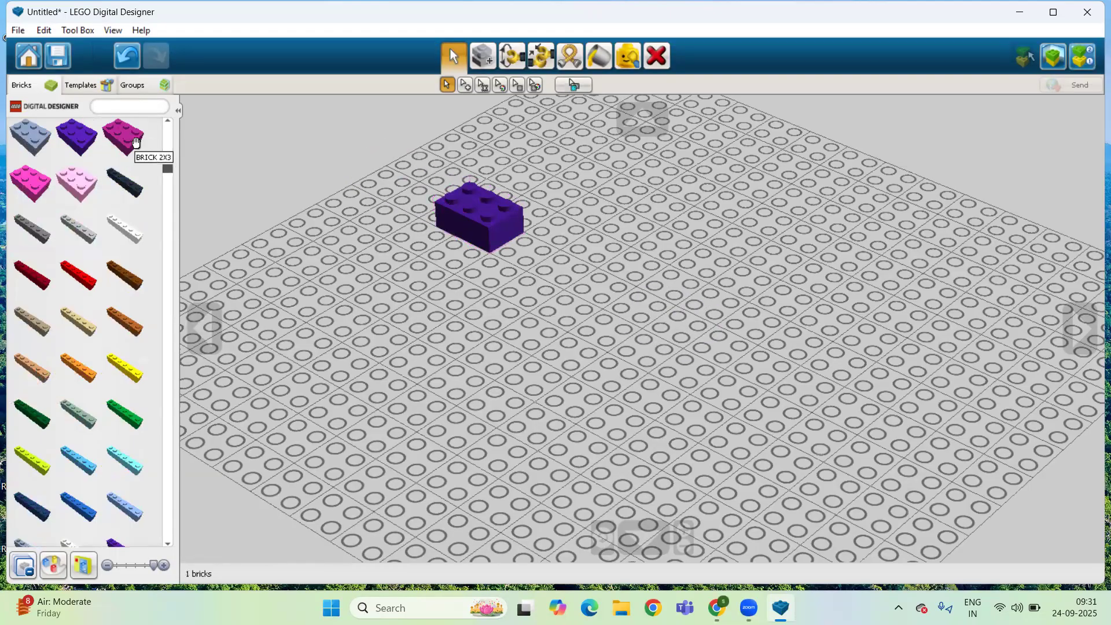
# Stack a magenta Brick 2X3 on the purple one and place two grey-blue Brick 2X3 side by side on top, overhanging the magenta brick.
pyautogui.click(139, 147)
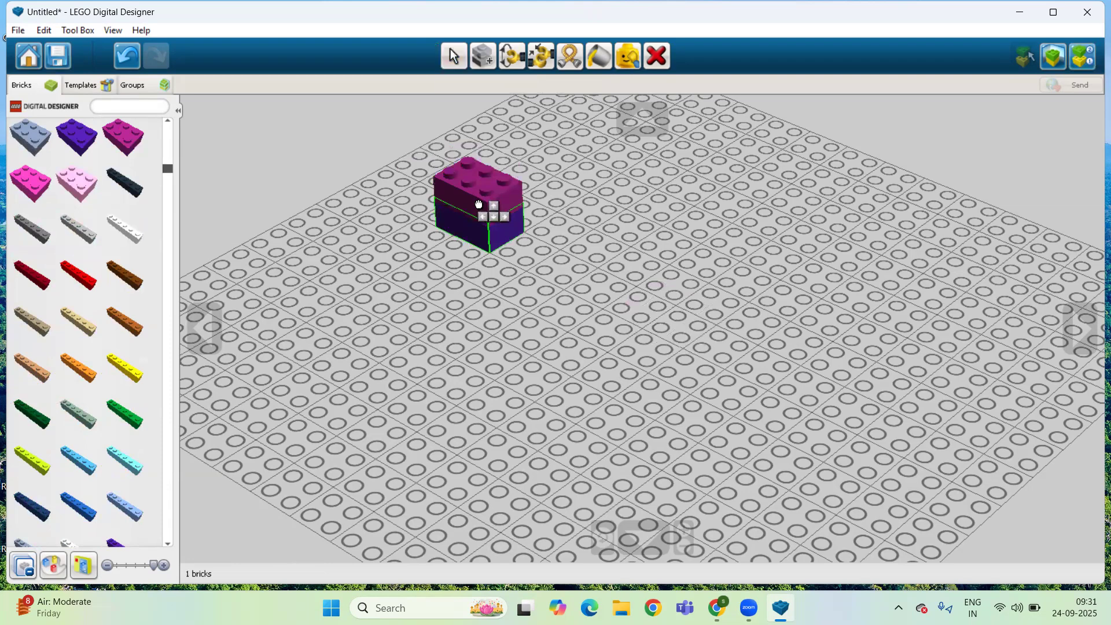
pyautogui.click(485, 208)
pyautogui.click(33, 146)
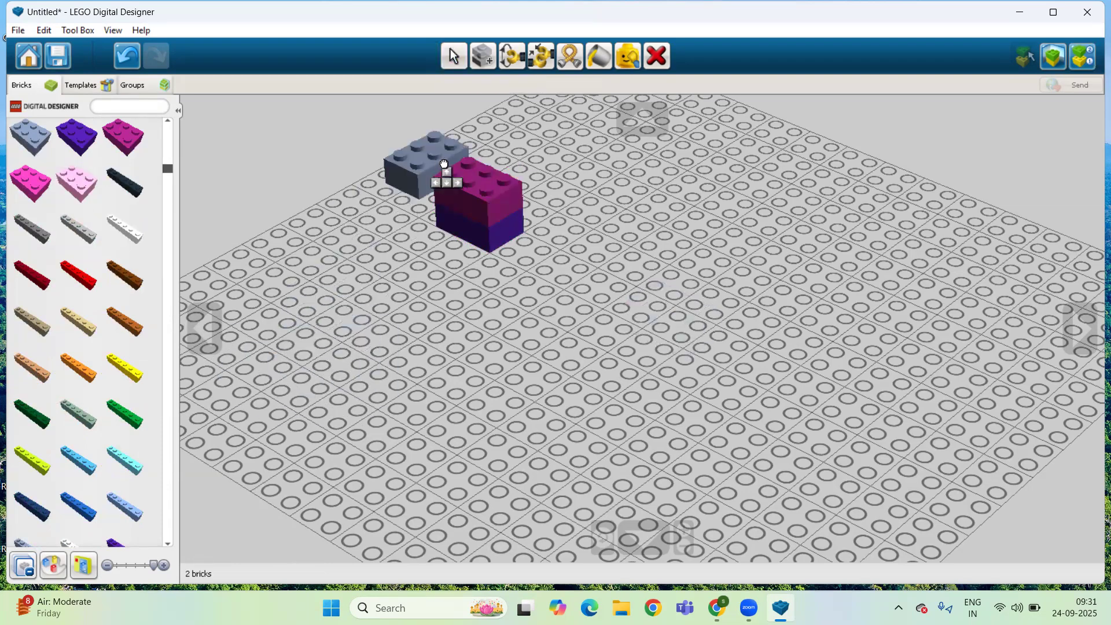
pyautogui.click(447, 172)
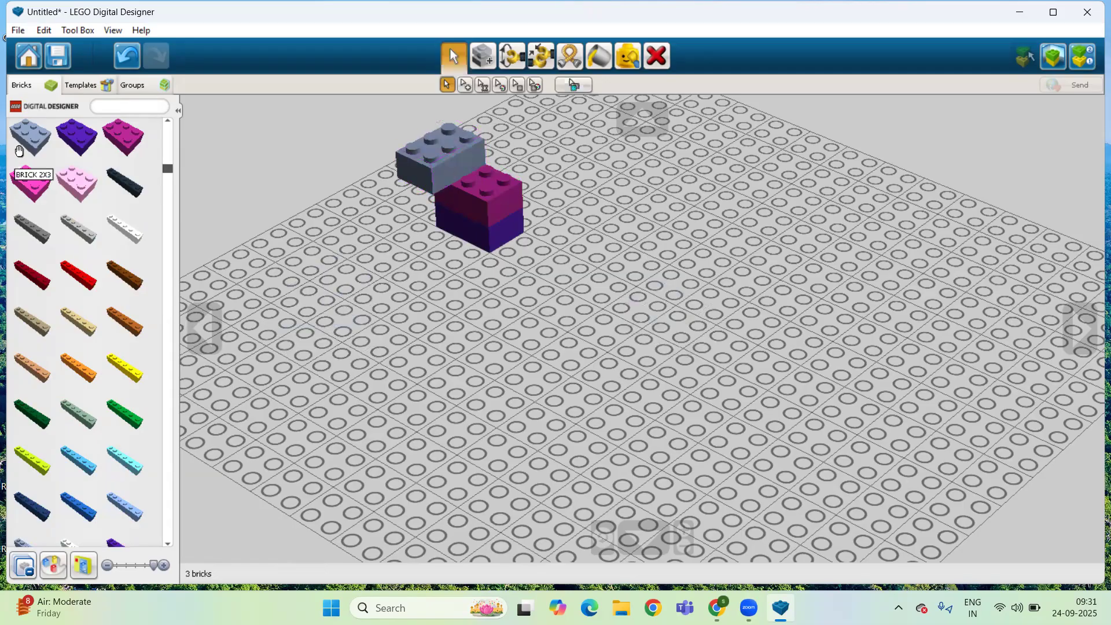
pyautogui.click(30, 130)
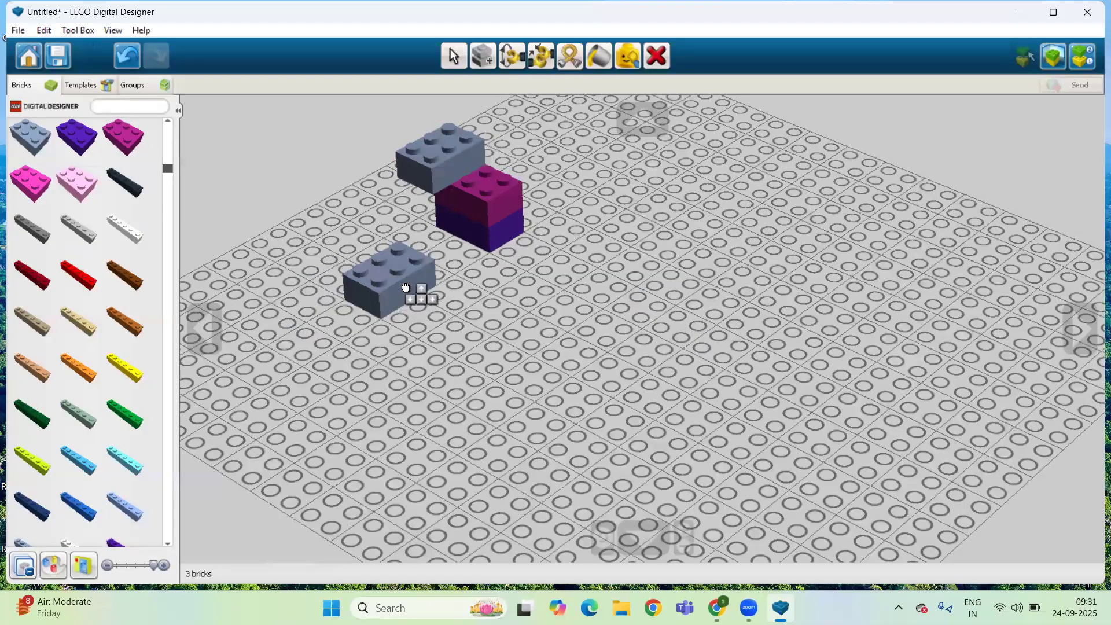
pyautogui.click(480, 196)
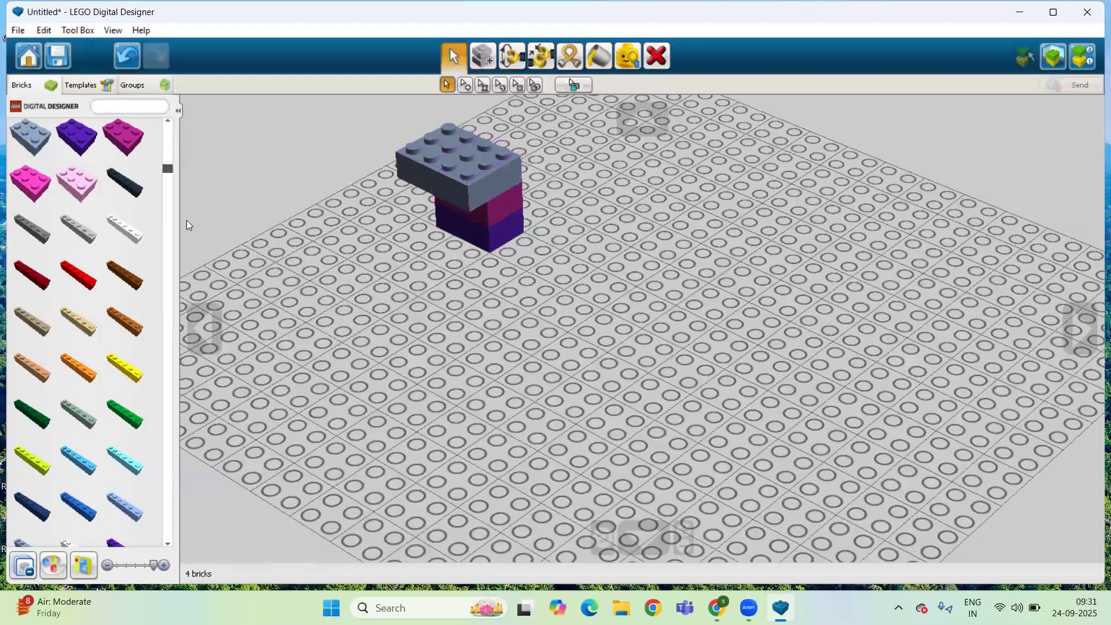
# Place a bright pink Brick 2X3 under the overhang of the grey-blue bricks, beside the purple and magenta stack.
pyautogui.click(45, 174)
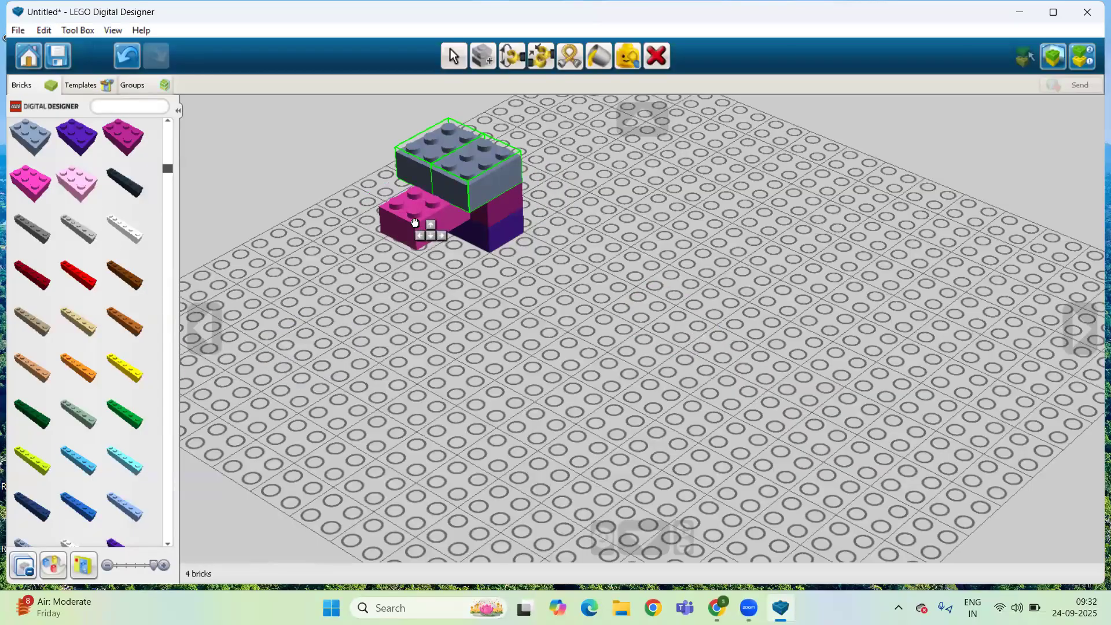
pyautogui.click(416, 223)
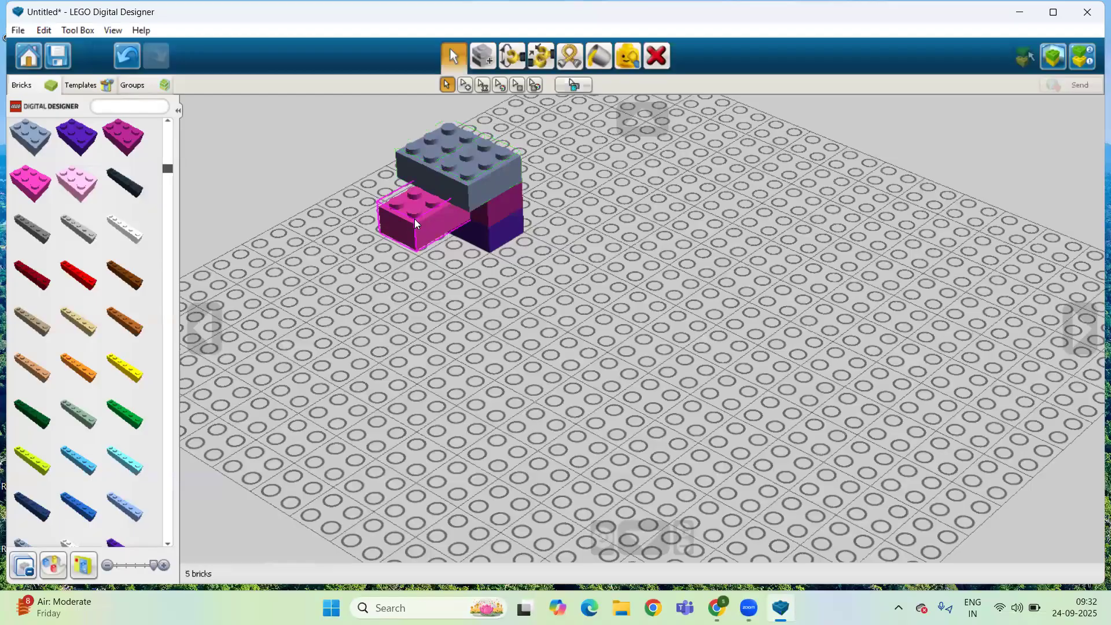
pyautogui.moveTo(715, 329); pyautogui.dragTo(775, 340, button='right')
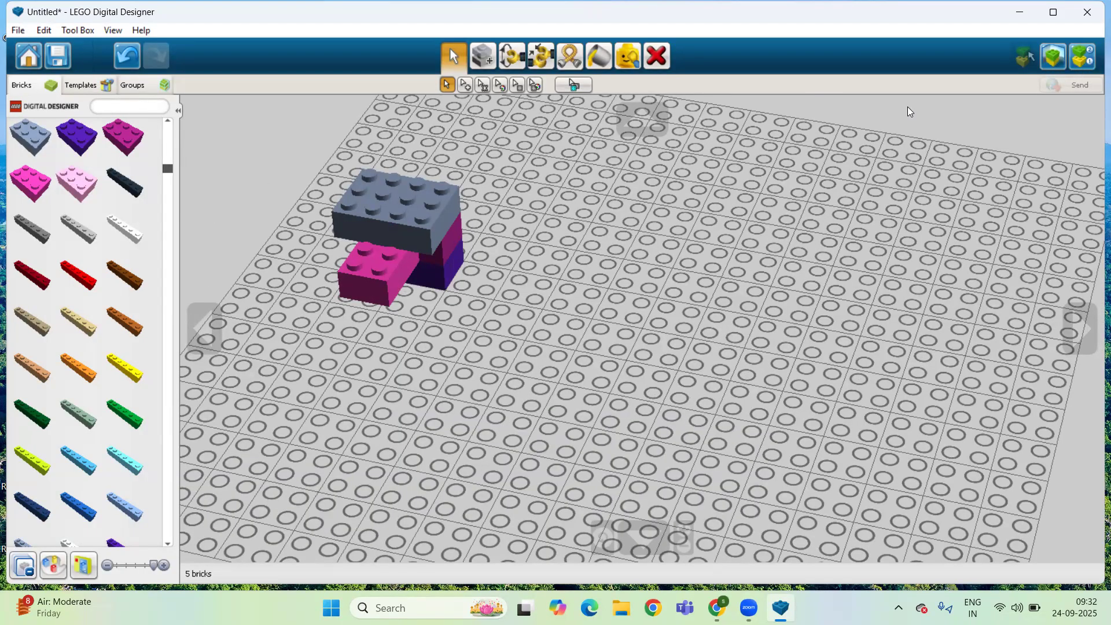
# Generate the building guide for the new five-brick model and play it forward brick by brick to the end.
pyautogui.click(1074, 58)
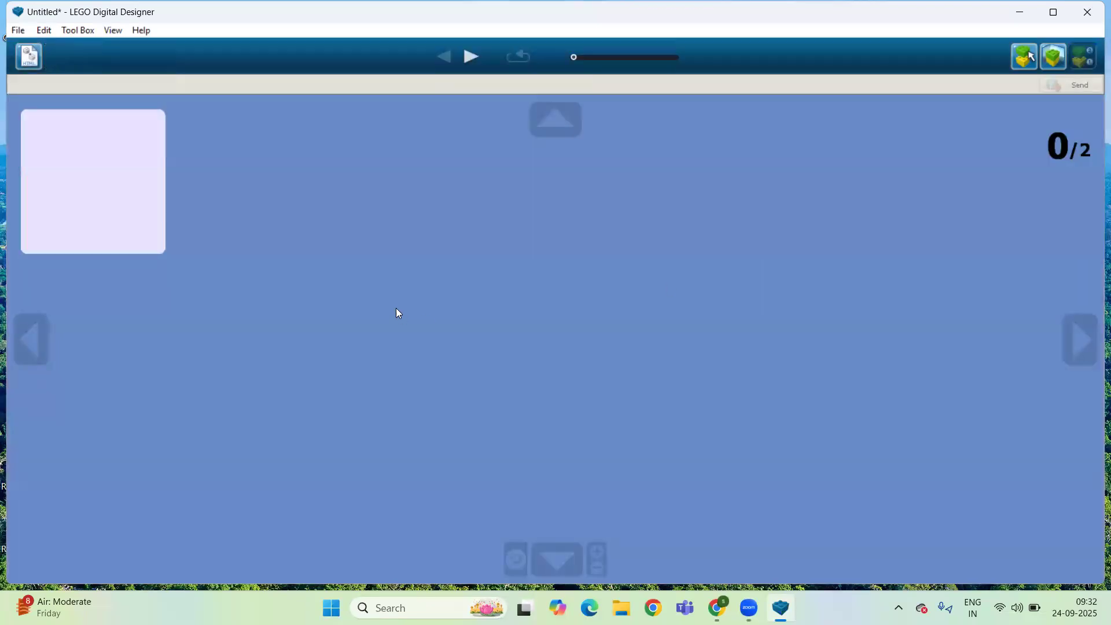
pyautogui.click(474, 60)
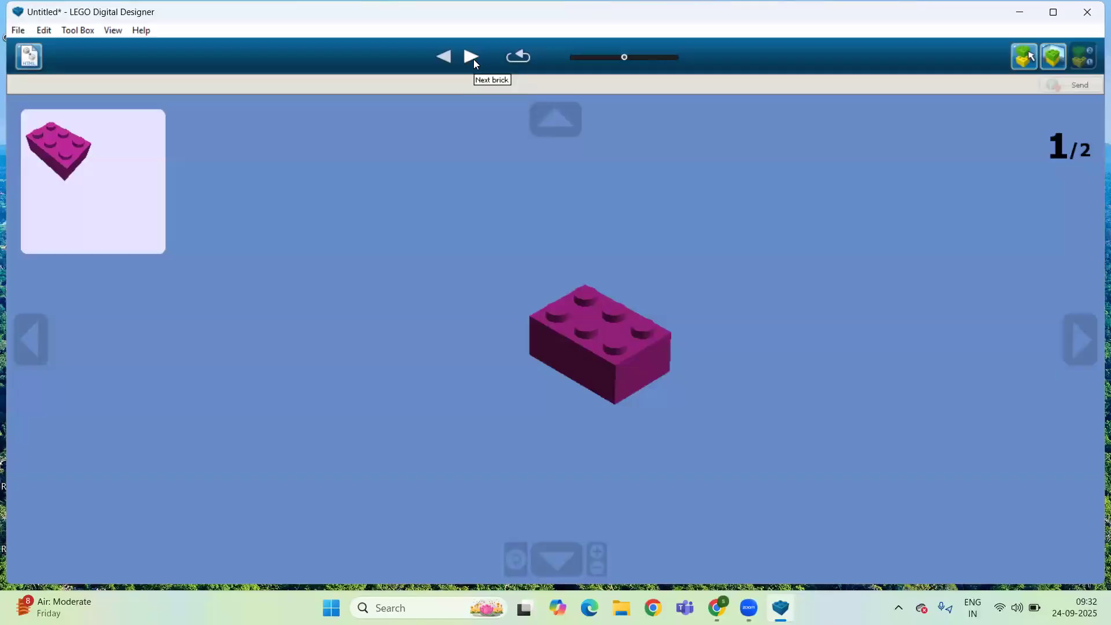
pyautogui.click(473, 59)
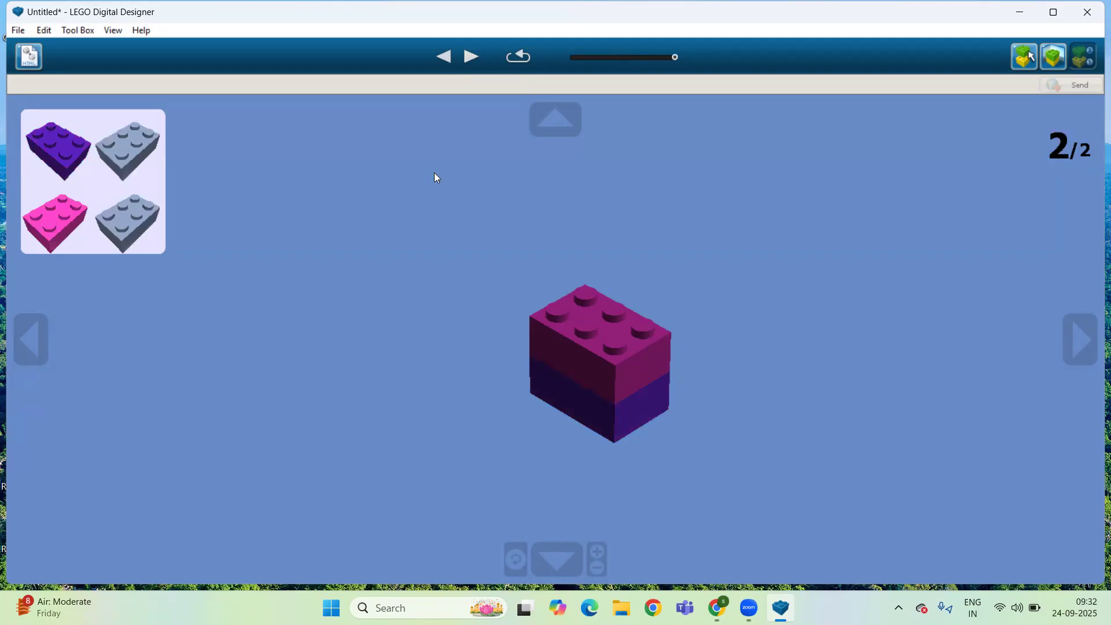
pyautogui.click(475, 56)
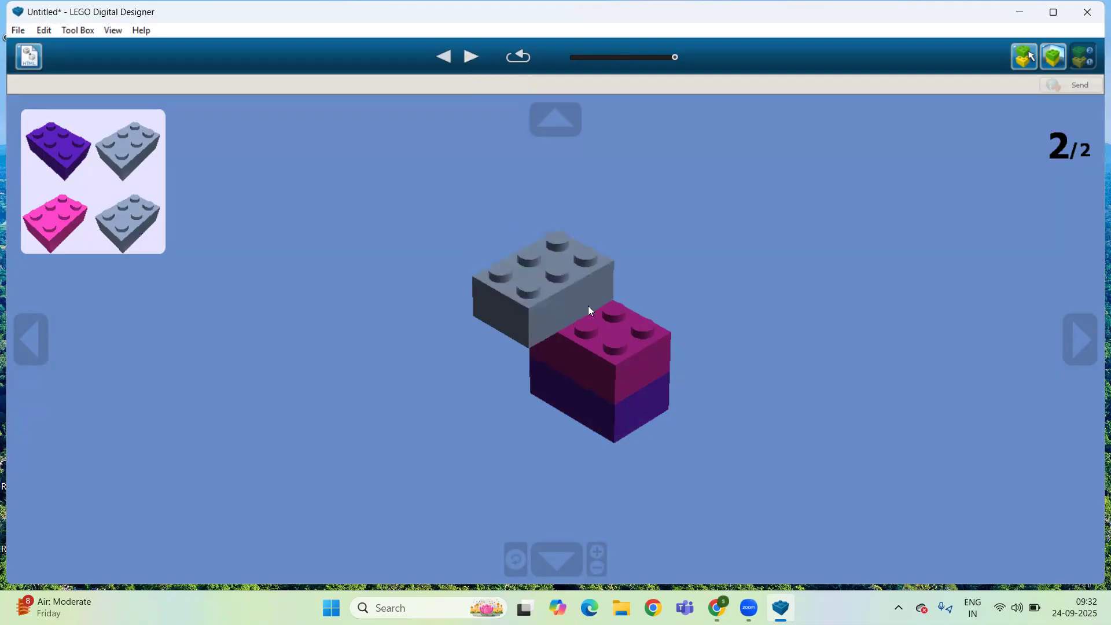
pyautogui.click(469, 60)
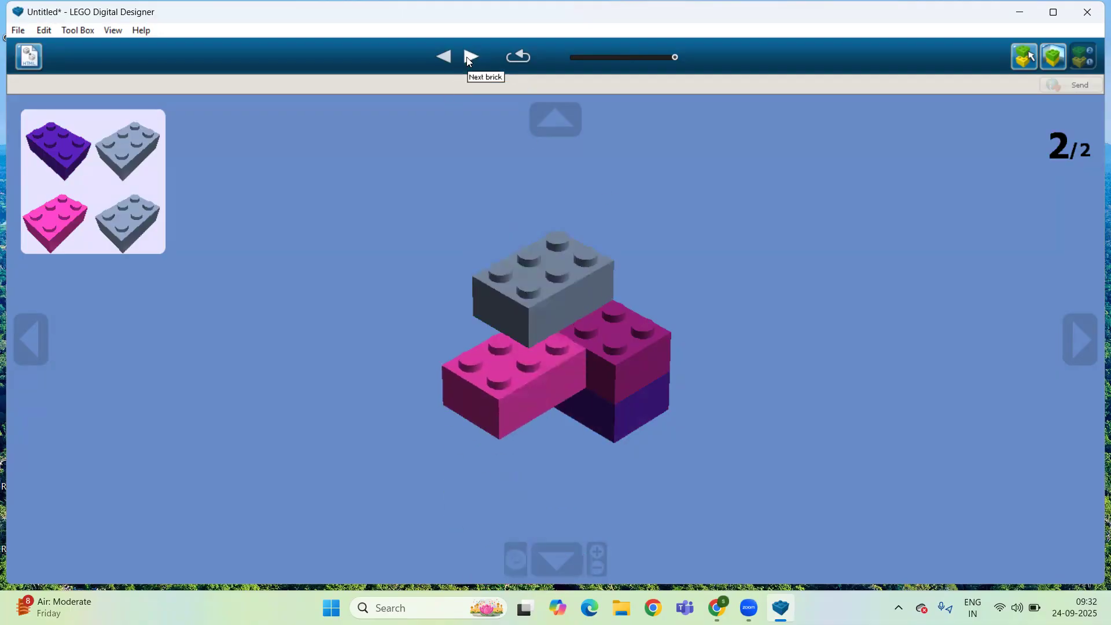
pyautogui.click(469, 59)
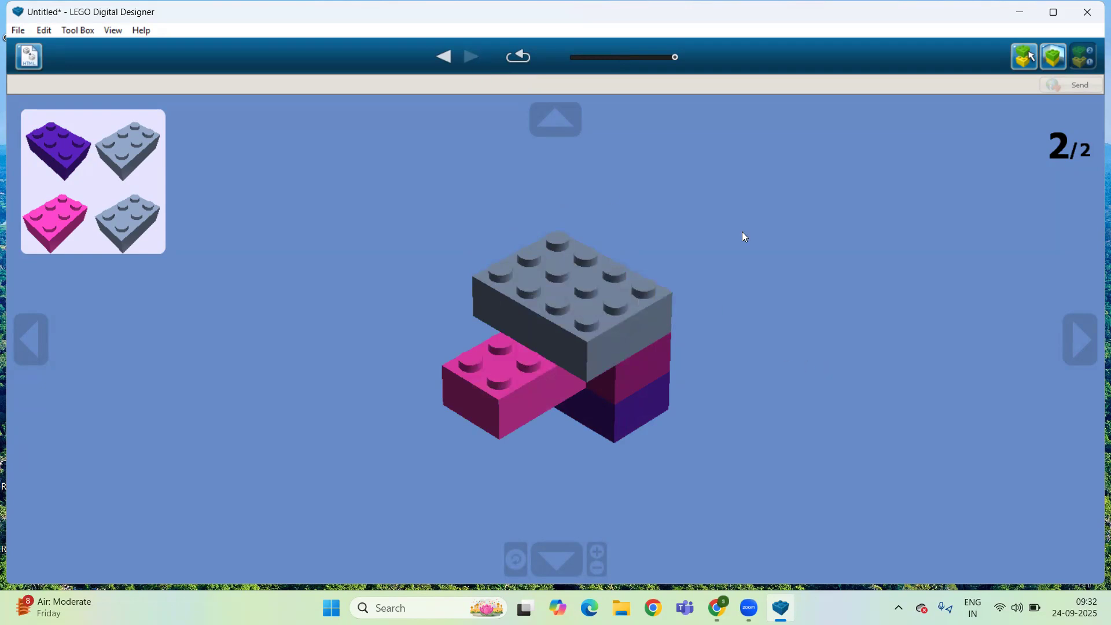
# Inspect the finished guide model from the side, from above and at an angle, and return to Build mode.
pyautogui.click(1076, 362)
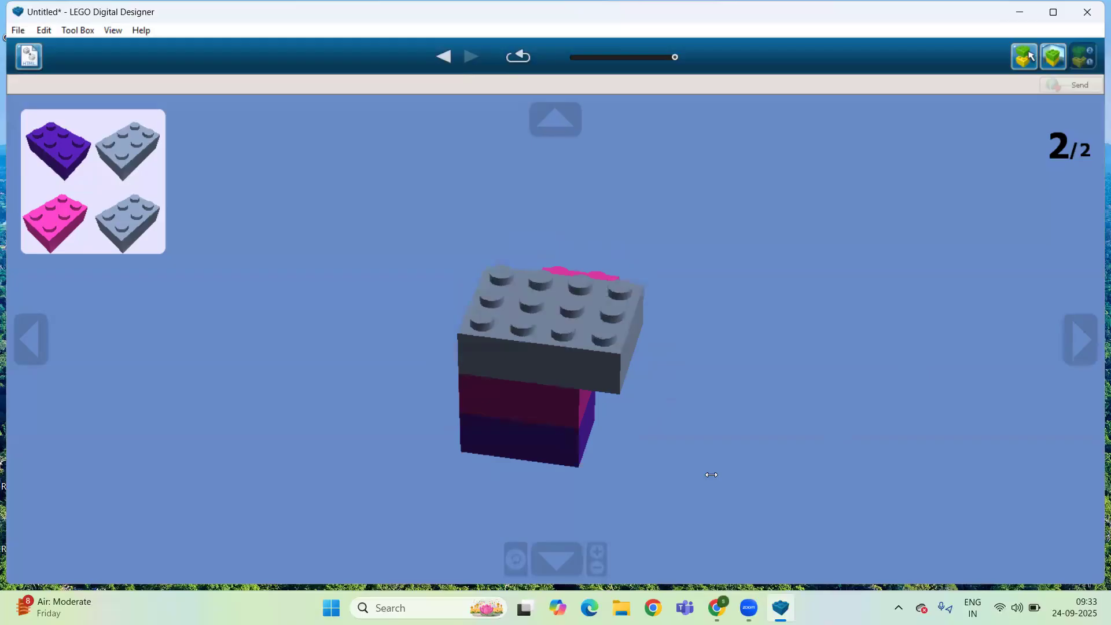
pyautogui.click(553, 570)
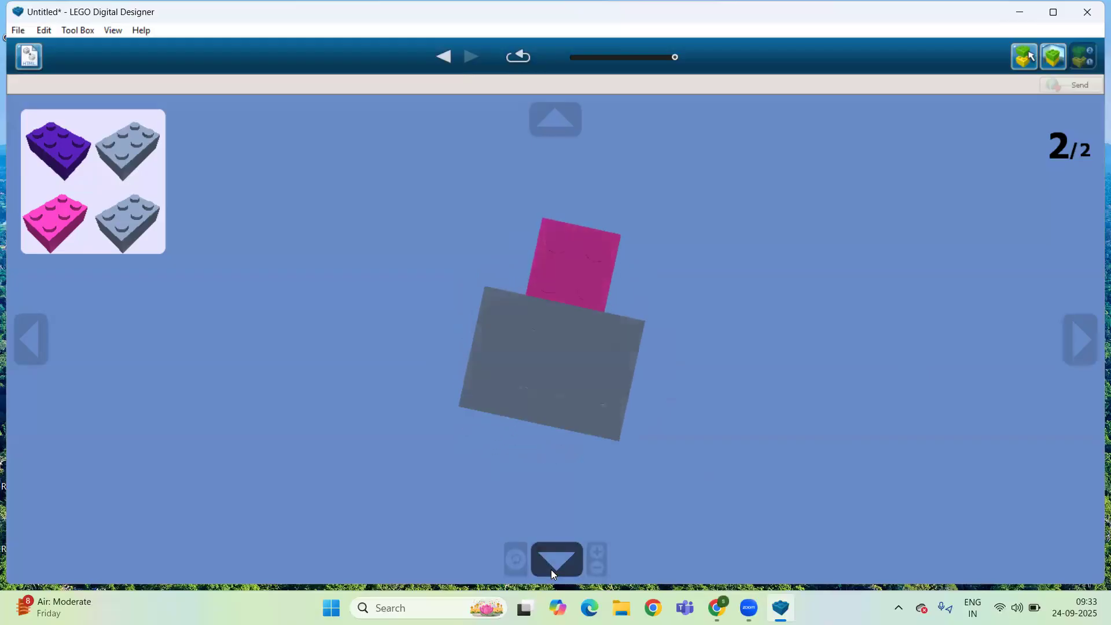
pyautogui.click(542, 117)
pyautogui.click(542, 117)
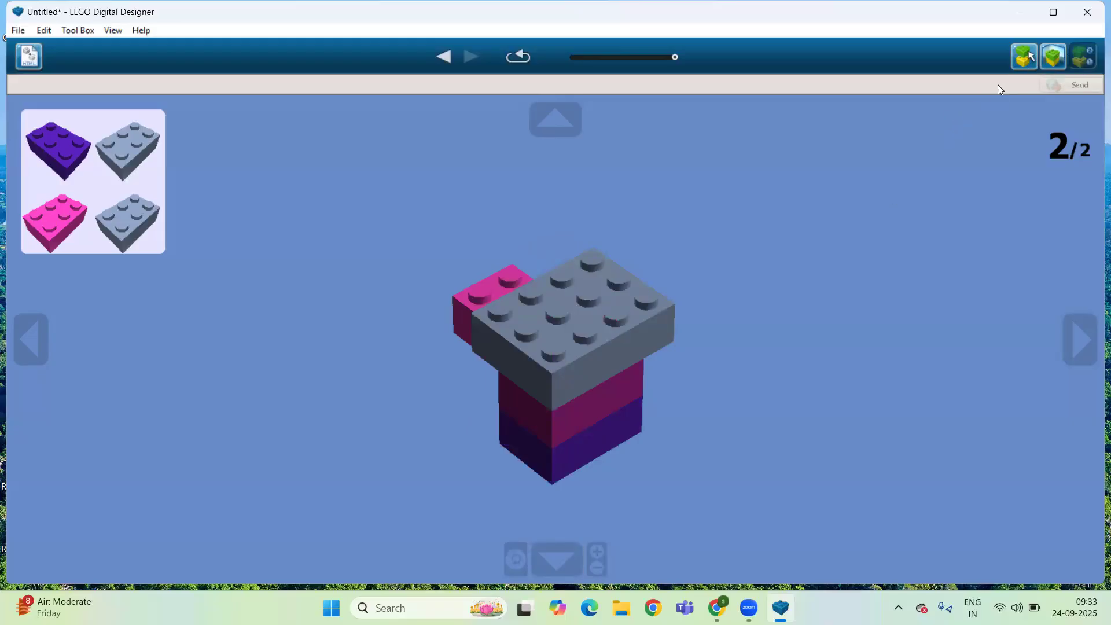
pyautogui.click(1017, 59)
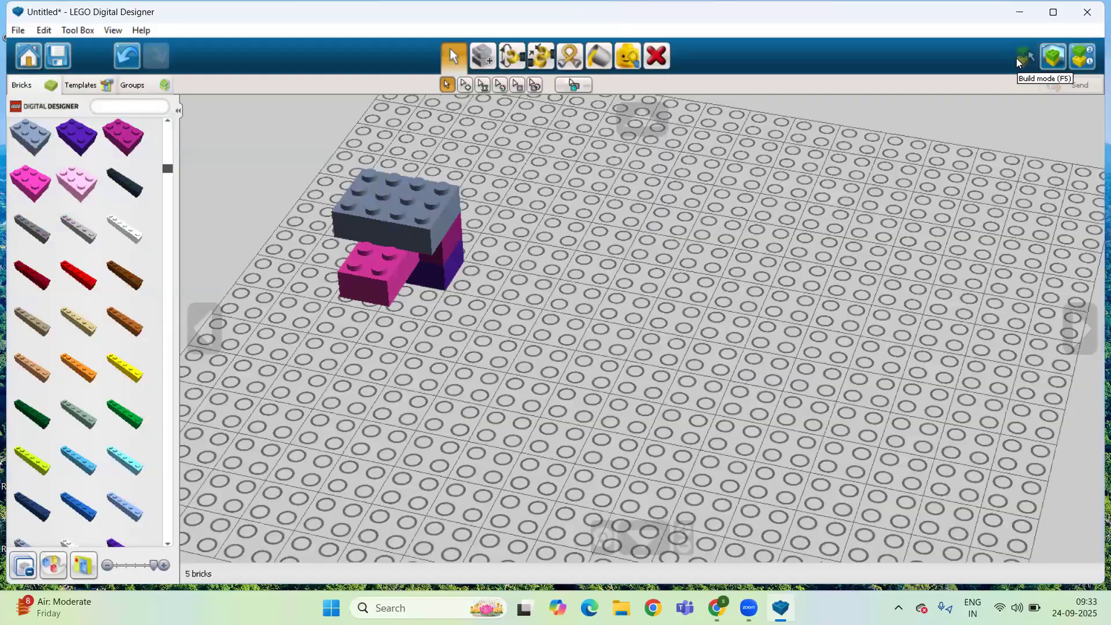